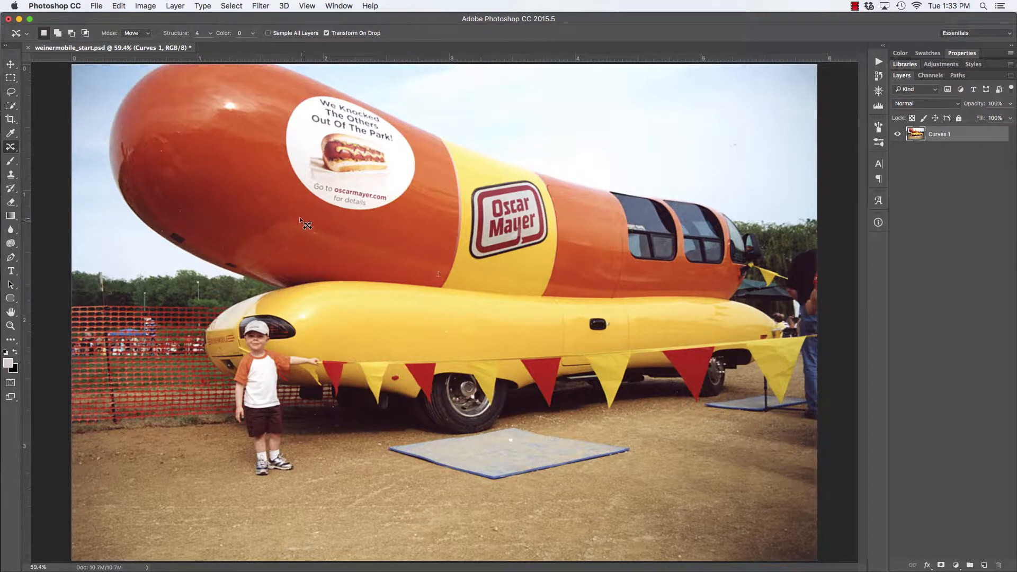
# - Activate the Content-Aware Move tool and set its mode to Move
pyautogui.click(10, 147)
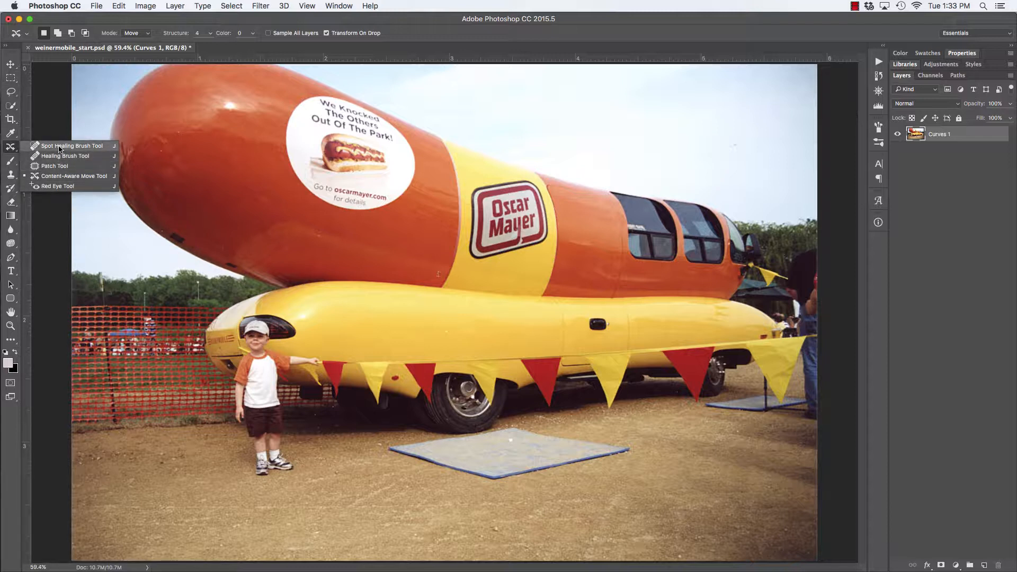
pyautogui.click(46, 176)
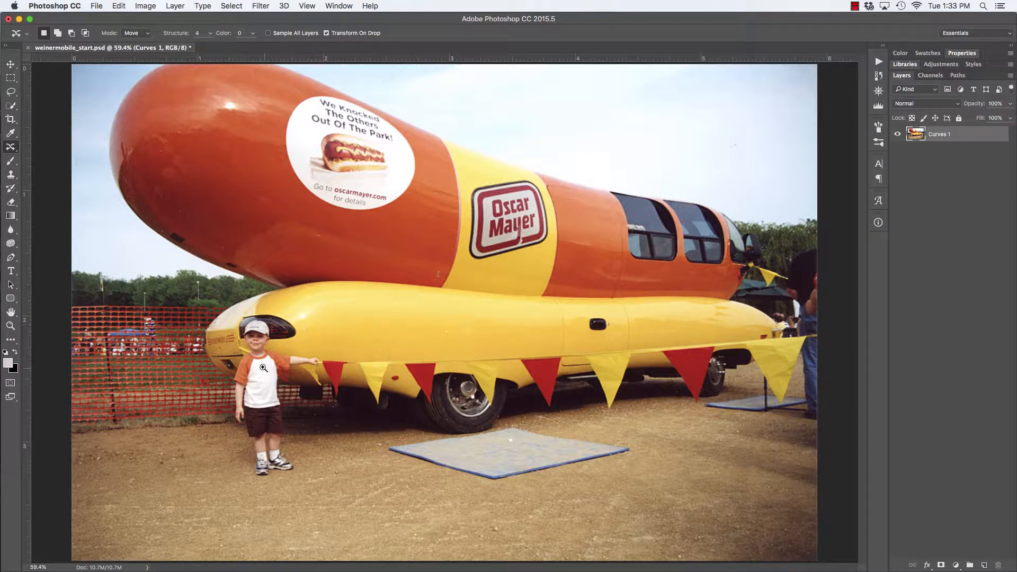
pyautogui.moveTo(263, 367); pyautogui.dragTo(398, 300)
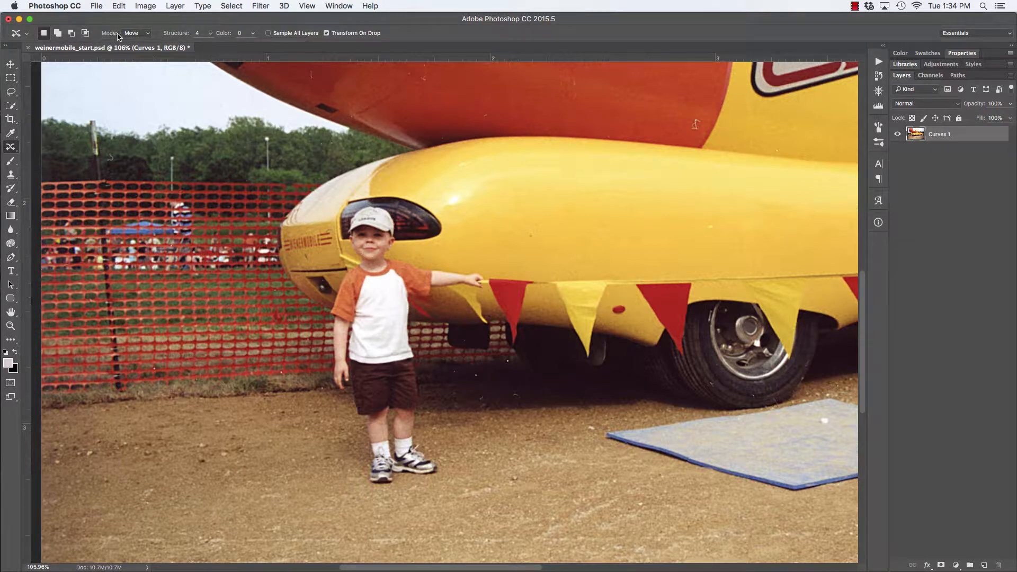
pyautogui.click(147, 35)
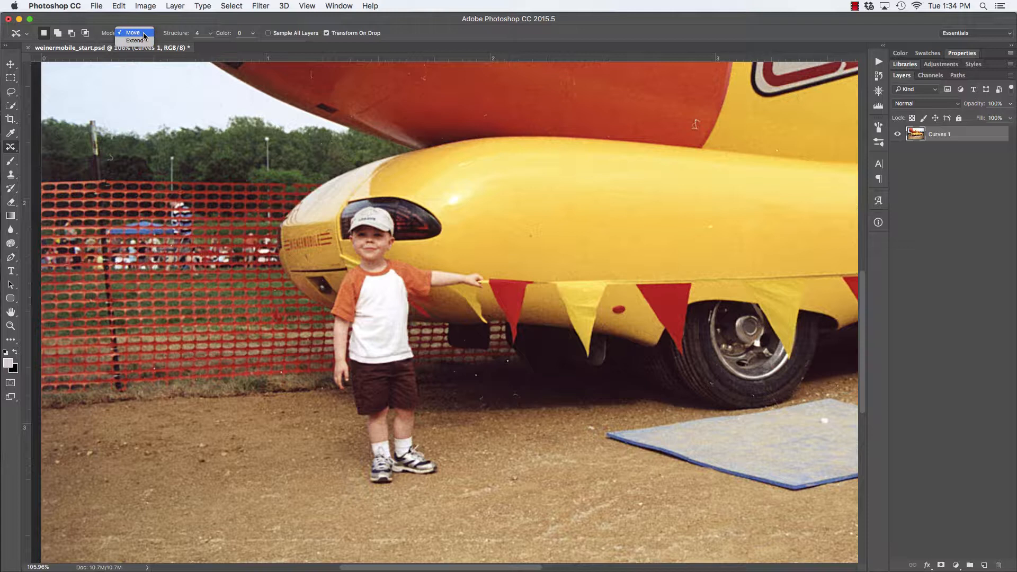
pyautogui.click(143, 34)
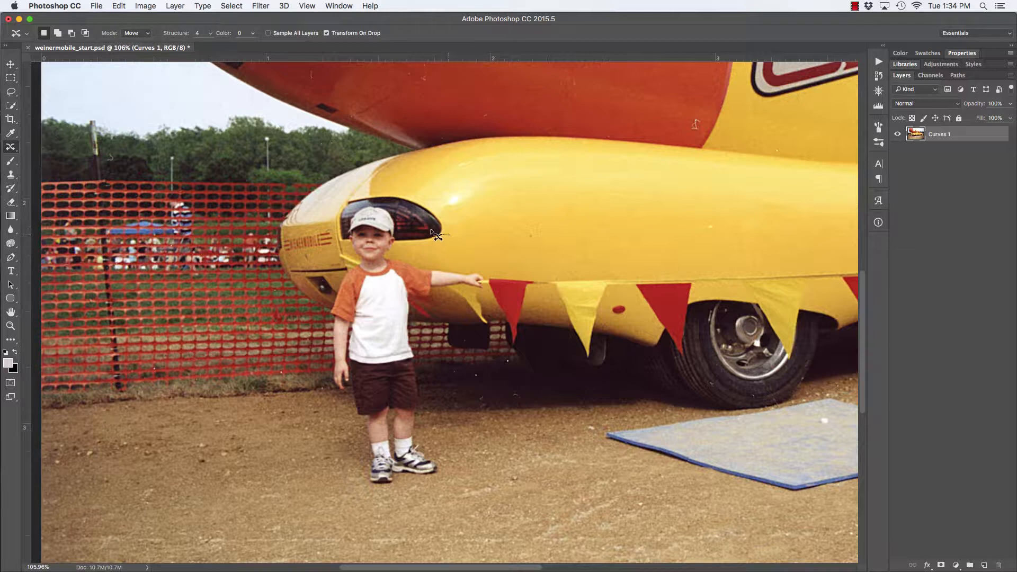
# - Outline the boy loosely, including his outstretched arm, relocate him in front of the orange fence with Content-Aware Move, and deselect
pyautogui.moveTo(431, 231)
pyautogui.mouseDown()
pyautogui.moveTo(368, 187)
pyautogui.moveTo(336, 200)
pyautogui.moveTo(310, 286)
pyautogui.moveTo(304, 333)
pyautogui.moveTo(325, 438)
pyautogui.moveTo(339, 477)
pyautogui.moveTo(381, 494)
pyautogui.moveTo(454, 485)
pyautogui.moveTo(460, 450)
pyautogui.moveTo(442, 346)
pyautogui.moveTo(488, 294)
pyautogui.moveTo(495, 267)
pyautogui.moveTo(440, 233)
pyautogui.mouseUp()
pyautogui.moveTo(384, 299); pyautogui.dragTo(161, 310)
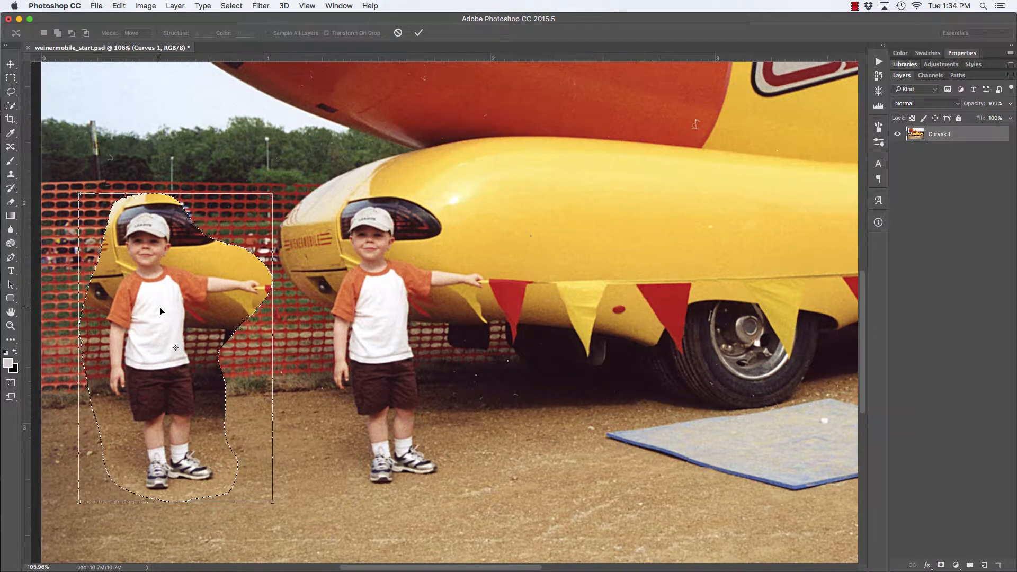
pyautogui.press('Return')
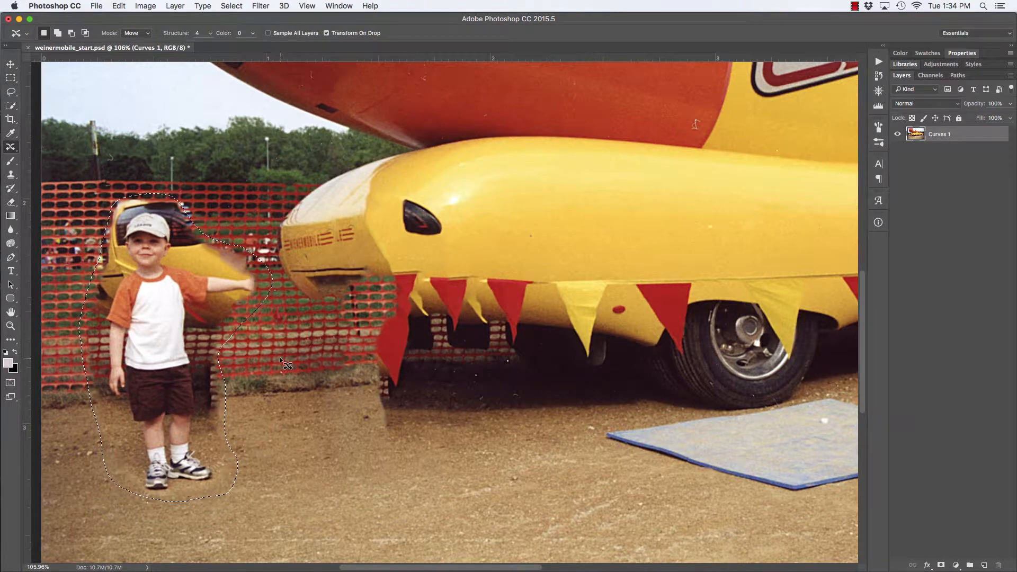
pyautogui.press('super+d')
# - Revert the history to the Deselect state before the boy was outlined and moved
pyautogui.click(878, 76)
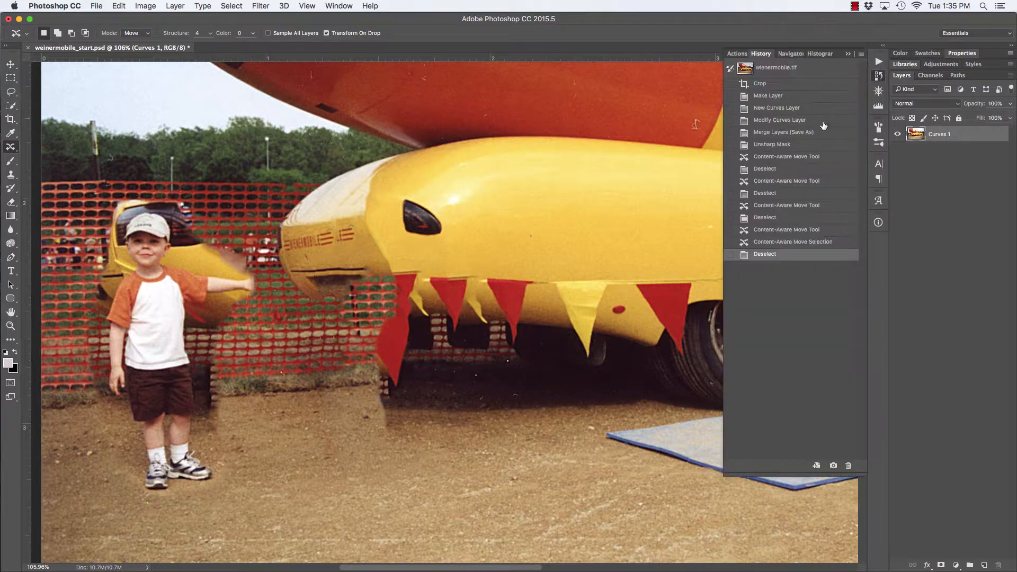
pyautogui.click(766, 219)
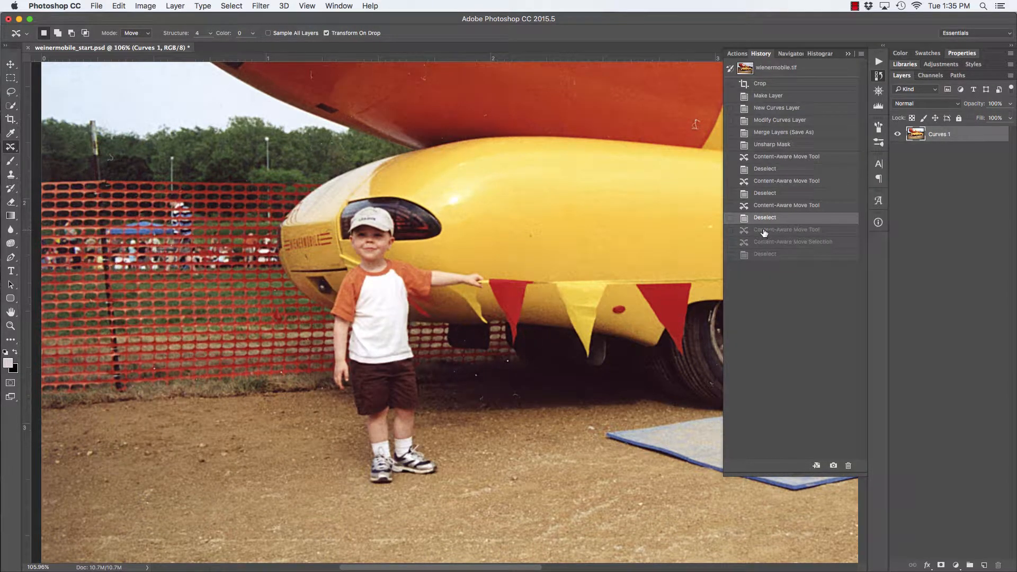
pyautogui.click(847, 54)
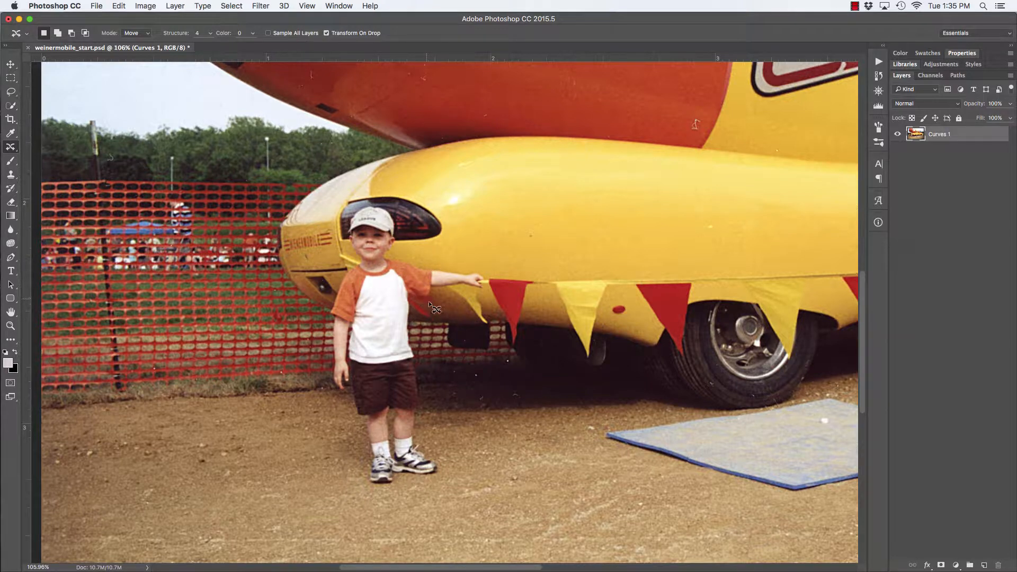
# - Outline the blue mat beside the vehicle's wheel with a loose selection that includes some surrounding dirt
pyautogui.moveTo(629, 347); pyautogui.dragTo(479, 302)
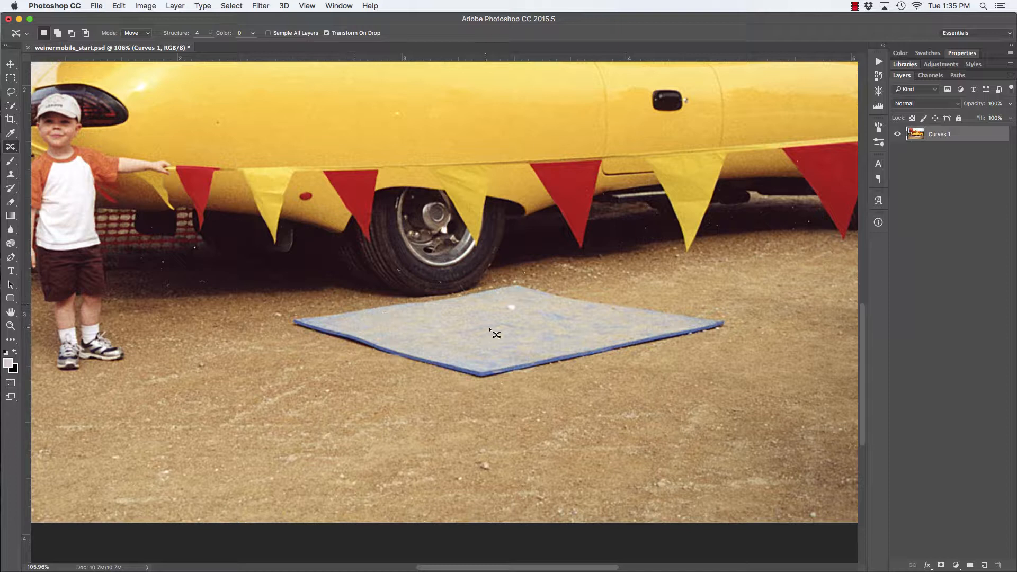
pyautogui.moveTo(473, 311); pyautogui.dragTo(553, 302)
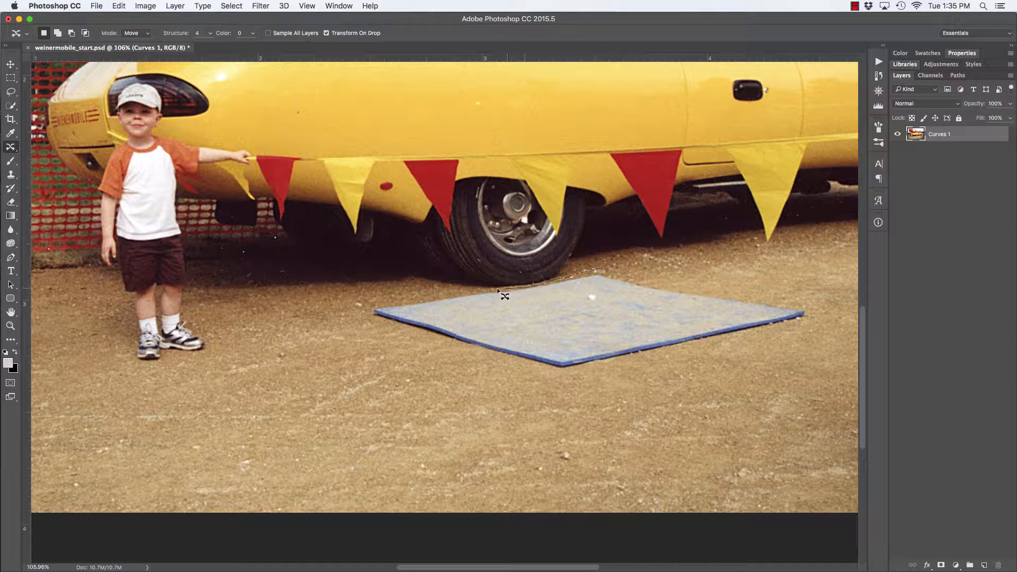
pyautogui.moveTo(392, 292)
pyautogui.mouseDown()
pyautogui.moveTo(350, 319)
pyautogui.moveTo(485, 377)
pyautogui.moveTo(533, 383)
pyautogui.moveTo(634, 382)
pyautogui.moveTo(669, 363)
pyautogui.moveTo(767, 347)
pyautogui.moveTo(826, 316)
pyautogui.moveTo(822, 299)
pyautogui.moveTo(794, 292)
pyautogui.moveTo(608, 269)
pyautogui.mouseUp()
# - Relocate the selected blue mat to the open dirt just in front of the boy's feet and deselect it
pyautogui.moveTo(481, 329); pyautogui.dragTo(585, 322)
pyautogui.keyDown('alt'); pyautogui.click(574, 325); pyautogui.keyUp('alt')
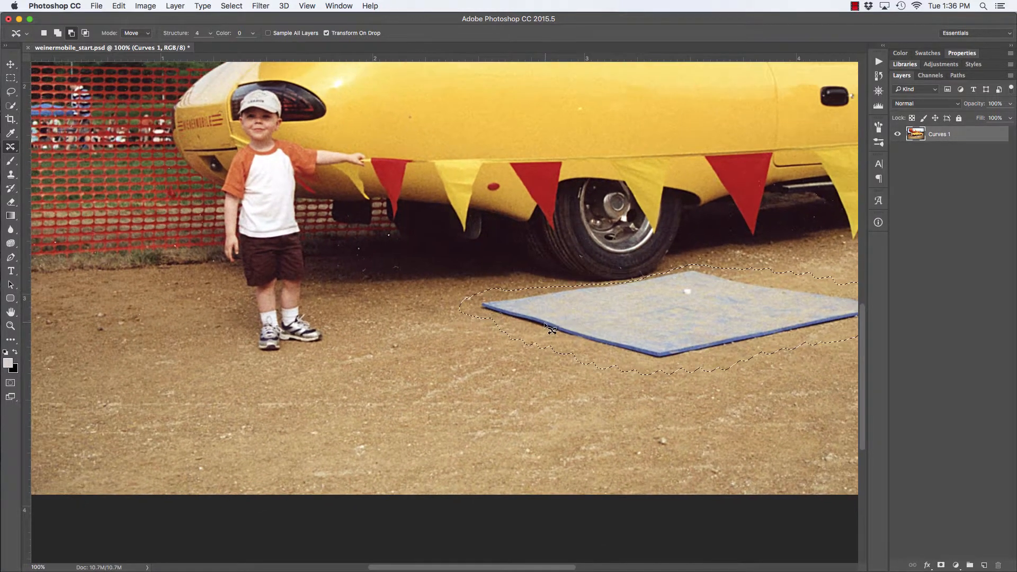
pyautogui.keyDown('alt'); pyautogui.click(577, 328); pyautogui.keyUp('alt')
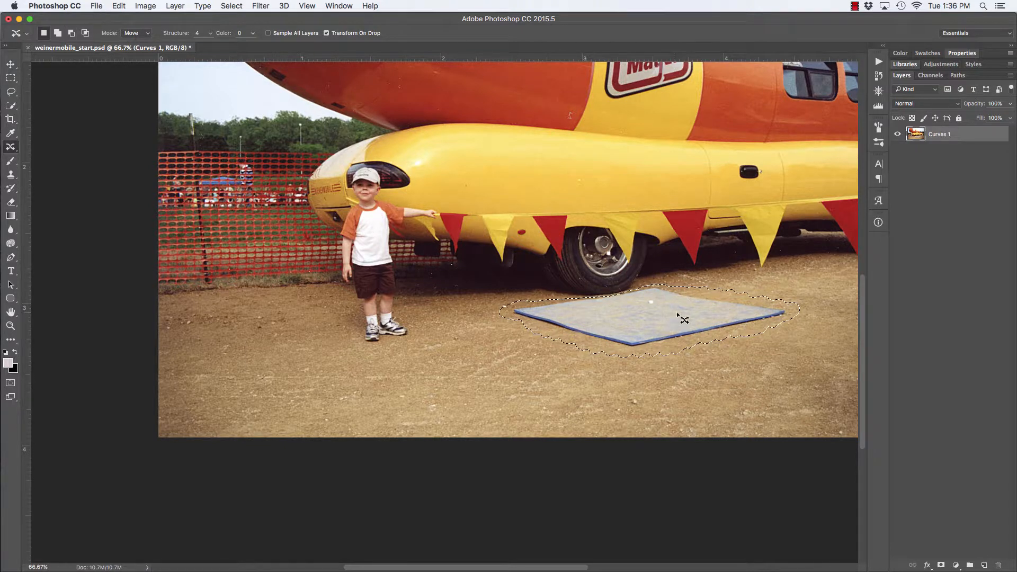
pyautogui.moveTo(688, 320); pyautogui.dragTo(483, 375)
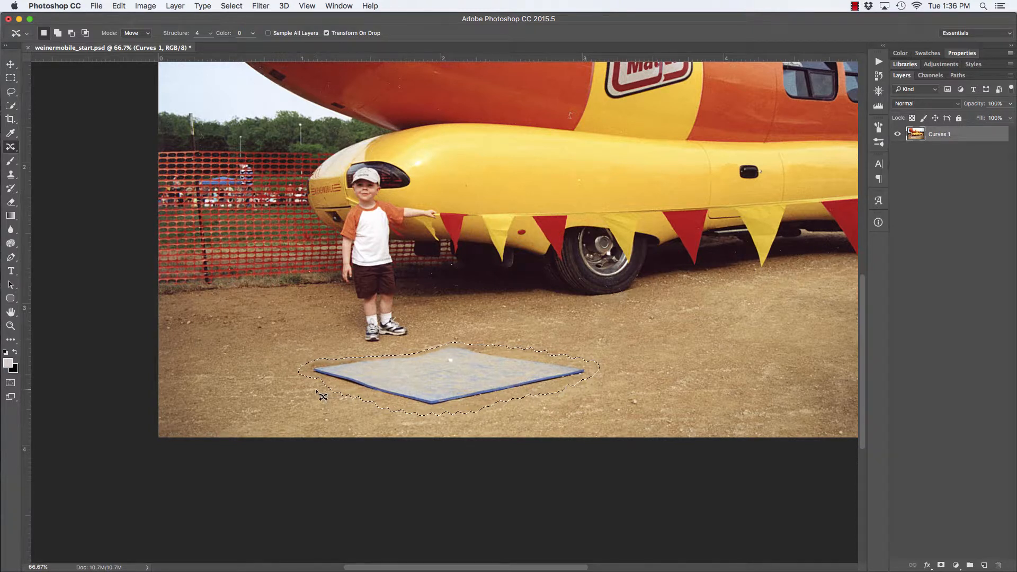
pyautogui.press('super+d')
# - Examine the relocated mat's edges and the filled-in dirt at its original place, ending with the whole image in view
pyautogui.press('super+space')
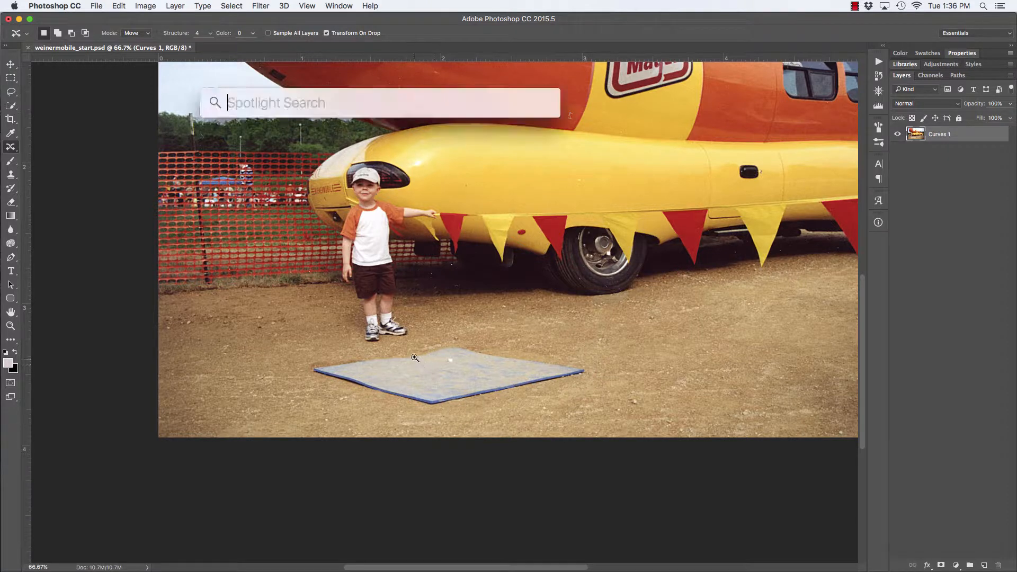
pyautogui.moveTo(415, 358); pyautogui.dragTo(598, 332)
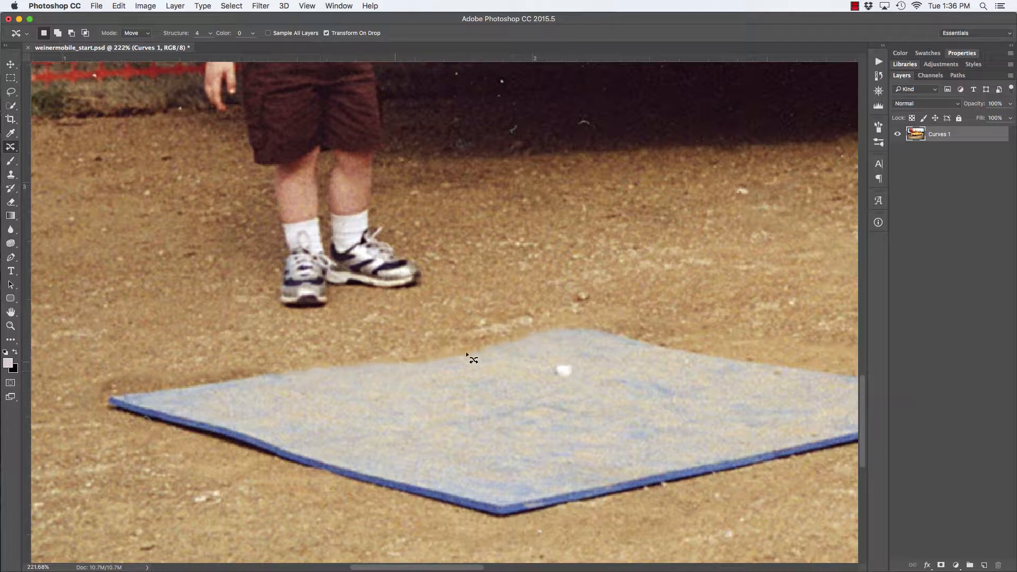
pyautogui.press('super+space')
pyautogui.moveTo(609, 363); pyautogui.dragTo(540, 362)
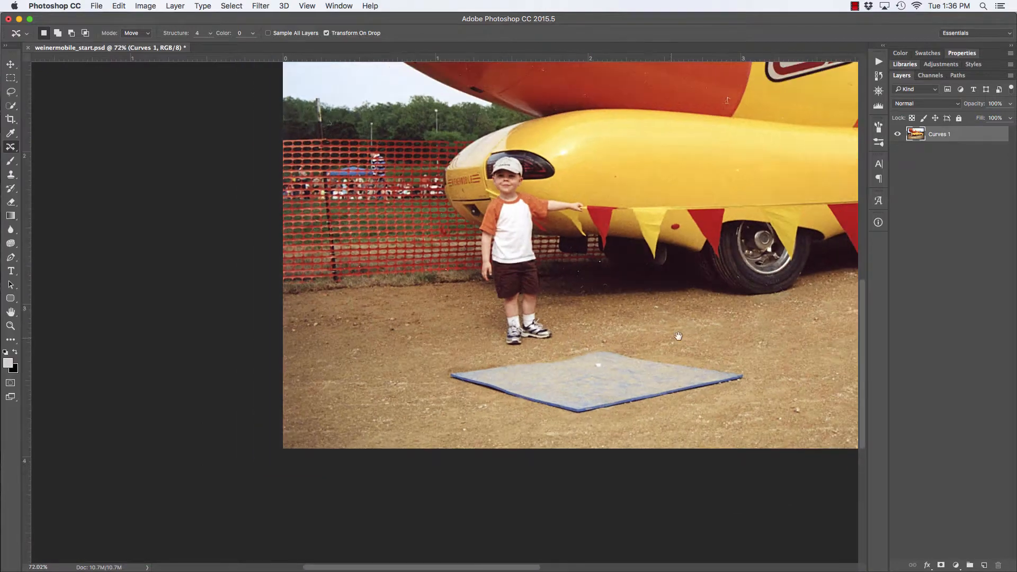
pyautogui.moveTo(674, 335); pyautogui.dragTo(400, 360)
pyautogui.moveTo(545, 359); pyautogui.dragTo(471, 333)
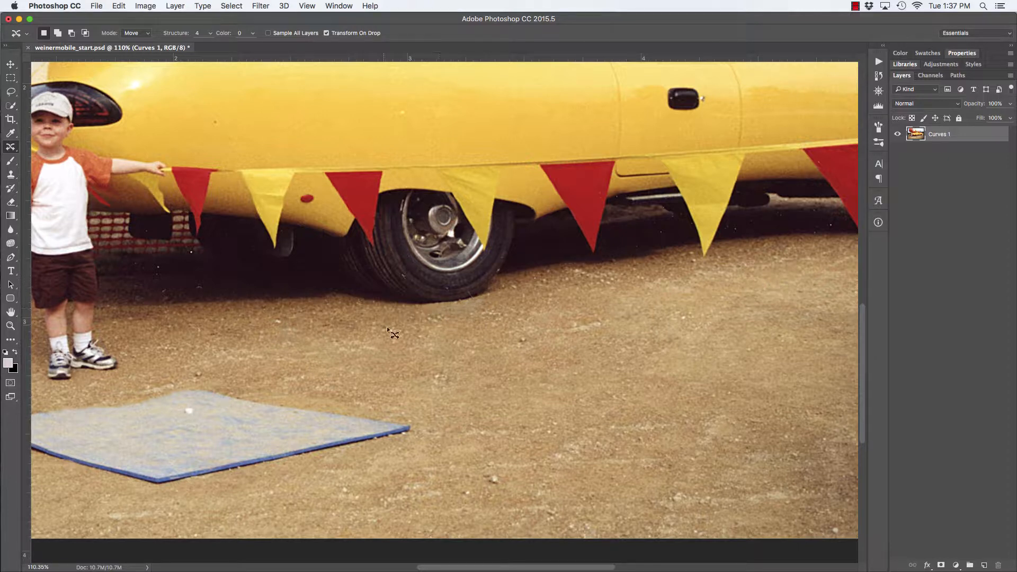
pyautogui.press('super+0')
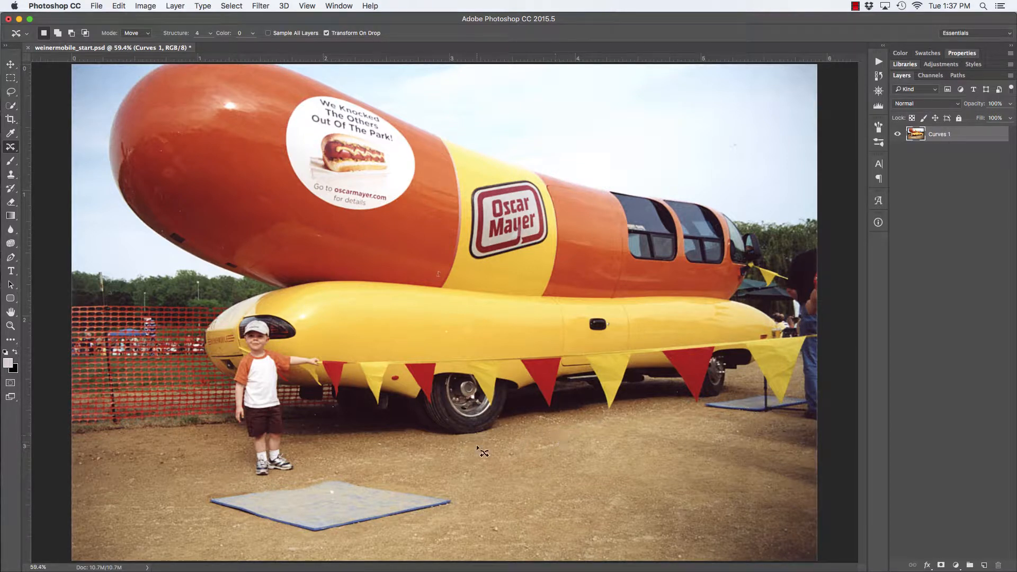
# - Revert the history to the state before the mat was moved, with its outline still selected
pyautogui.click(878, 80)
pyautogui.click(761, 231)
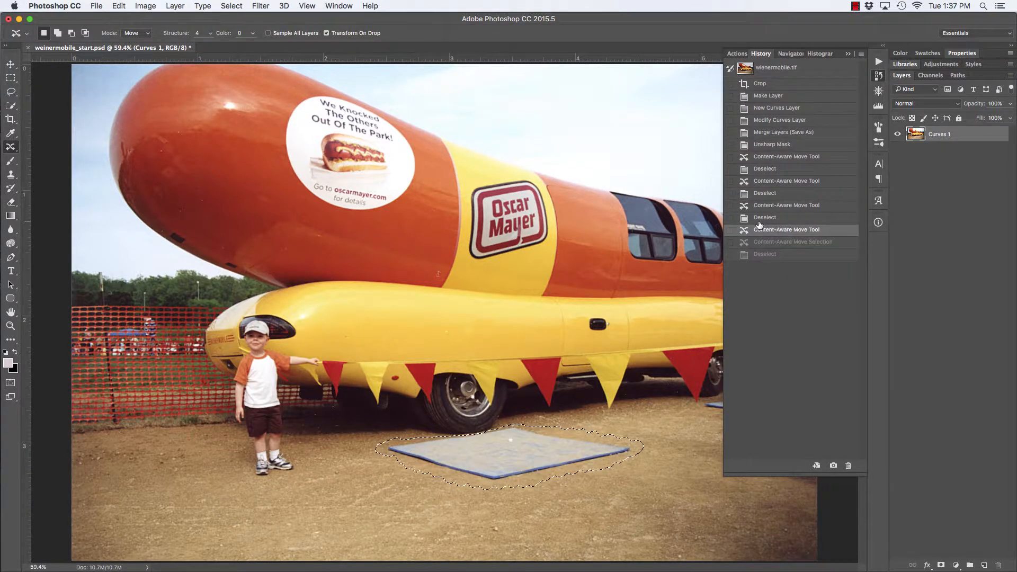
pyautogui.click(847, 53)
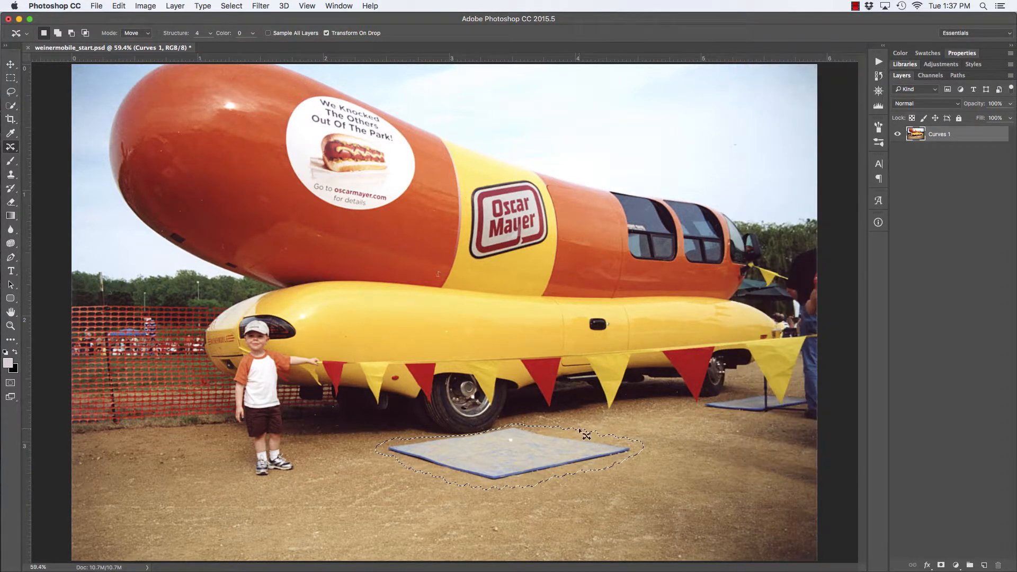
# - Set the Content-Aware Move tool's mode to Extend
pyautogui.moveTo(445, 467); pyautogui.dragTo(503, 429)
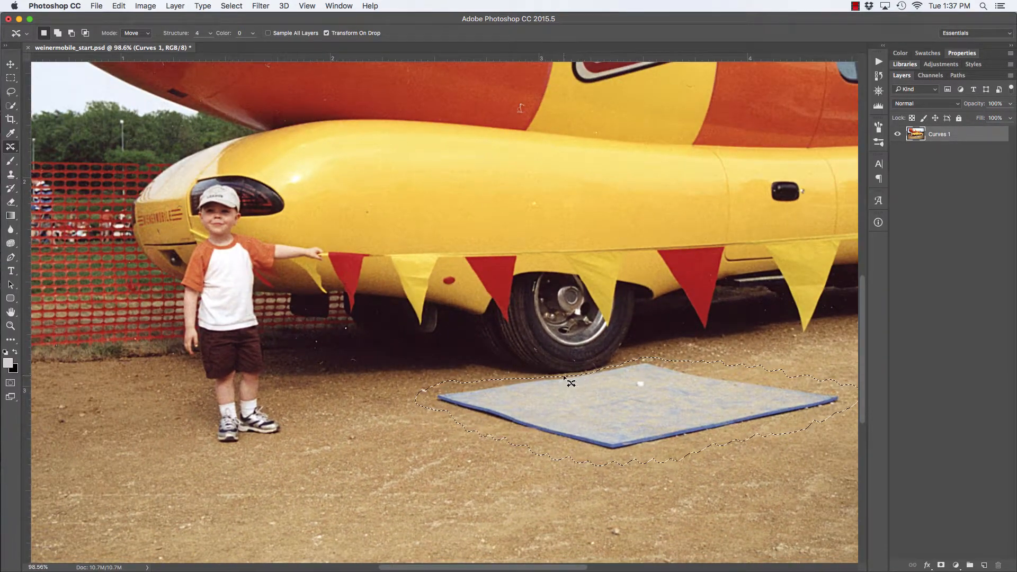
pyautogui.click(141, 35)
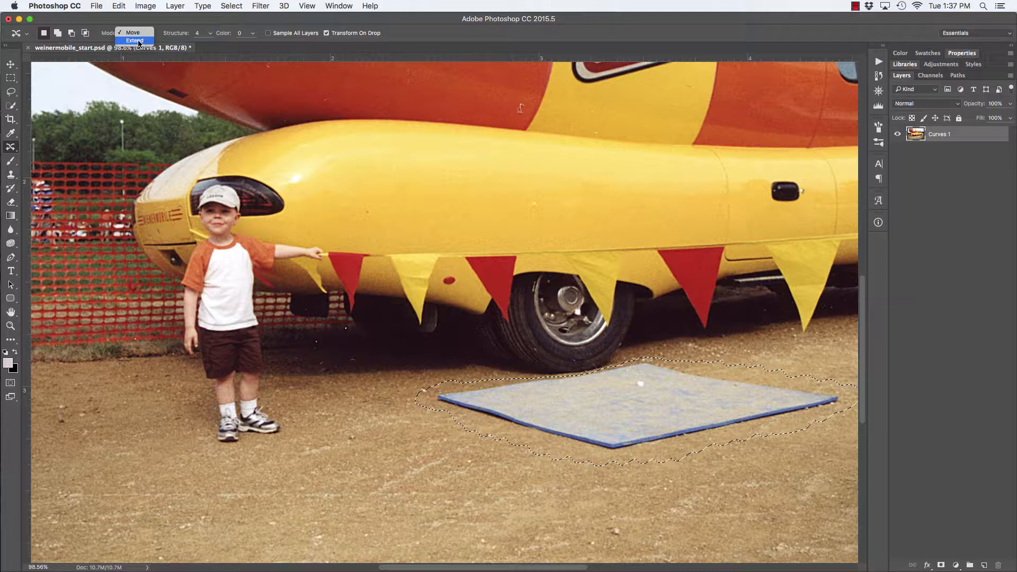
pyautogui.click(134, 41)
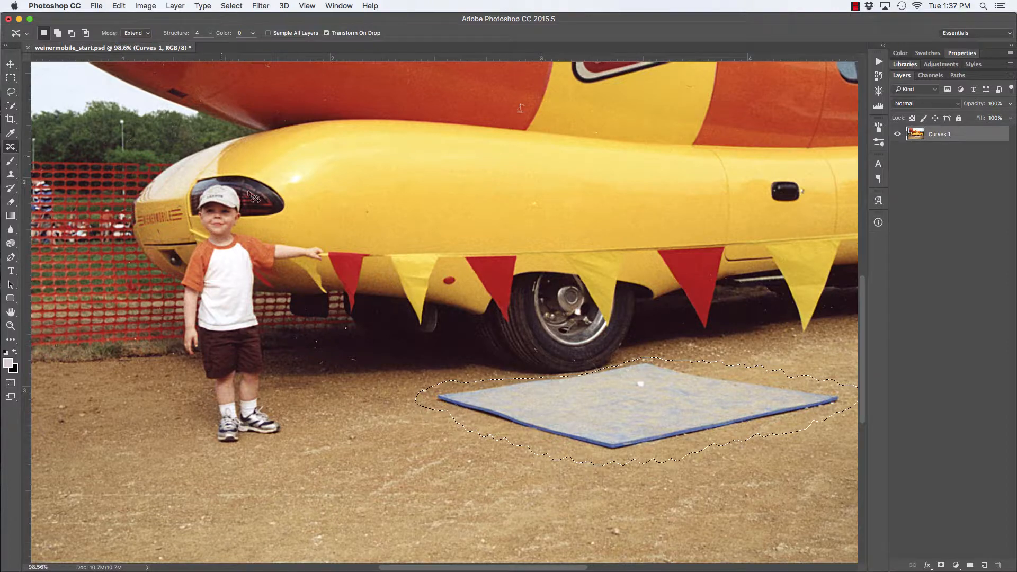
# - Duplicate the selected blue mat onto the dirt in front of the boy's feet using Extend mode, and deselect
pyautogui.moveTo(484, 381); pyautogui.dragTo(493, 301)
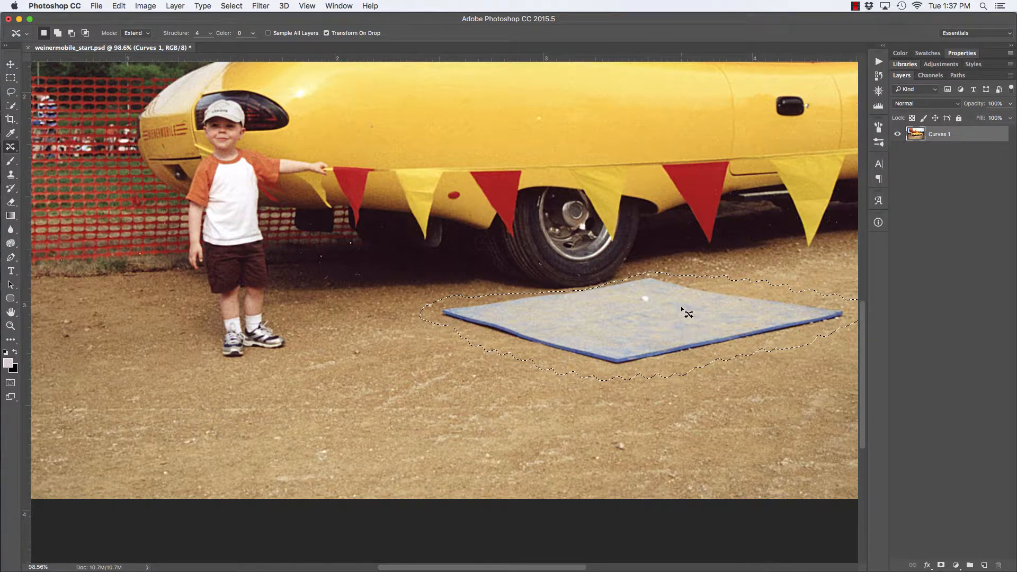
pyautogui.moveTo(687, 311); pyautogui.dragTo(379, 382)
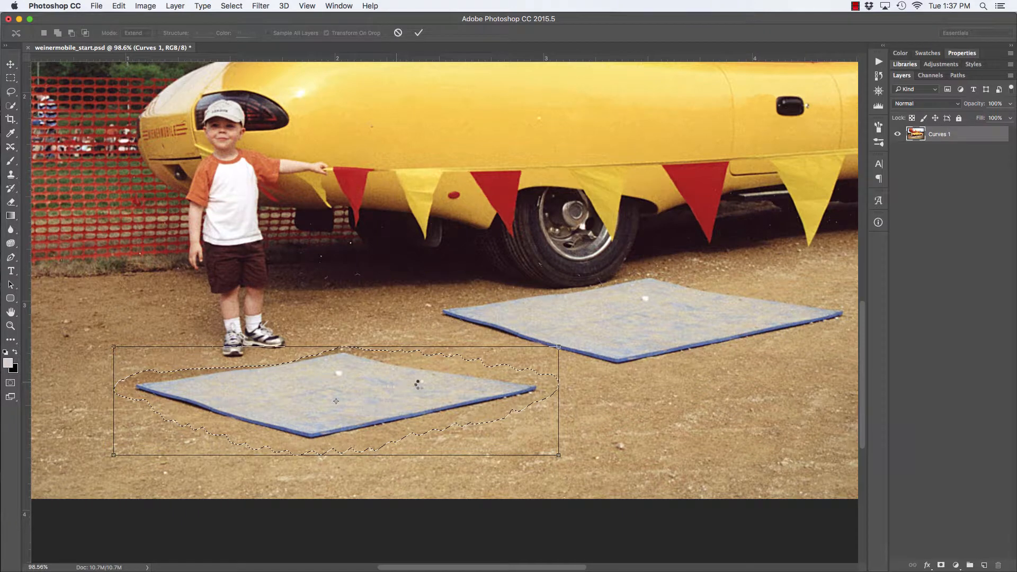
pyautogui.press('Return')
pyautogui.hotkey('ctrl', 'd')
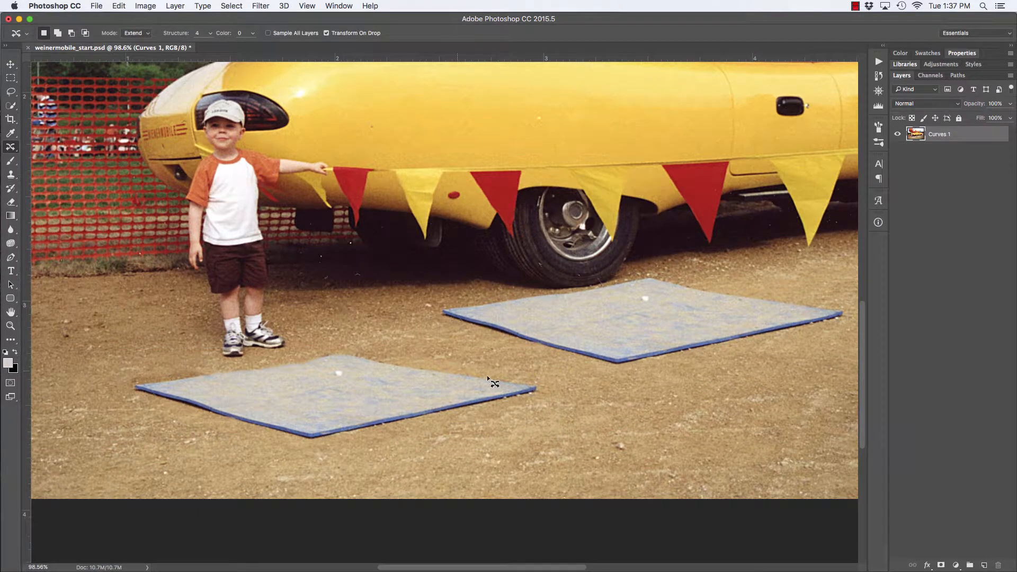
# - Undo the mat's duplication by reverting the history to the state where the original mat is selected
pyautogui.moveTo(546, 387); pyautogui.dragTo(509, 387)
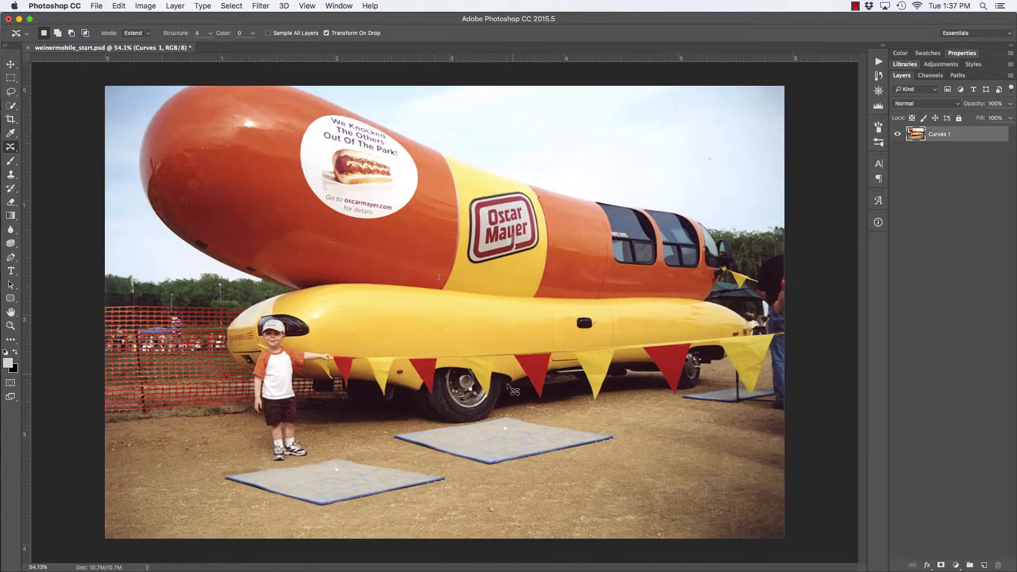
pyautogui.moveTo(255, 470); pyautogui.dragTo(312, 479)
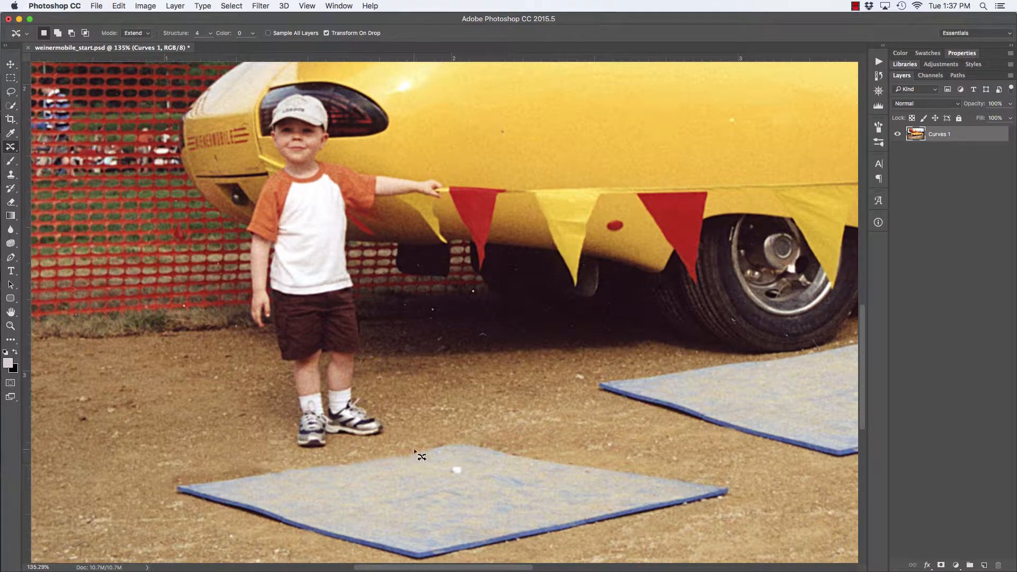
pyautogui.hscroll(5, 542, 445)
pyautogui.scroll(-3, 541, 445)
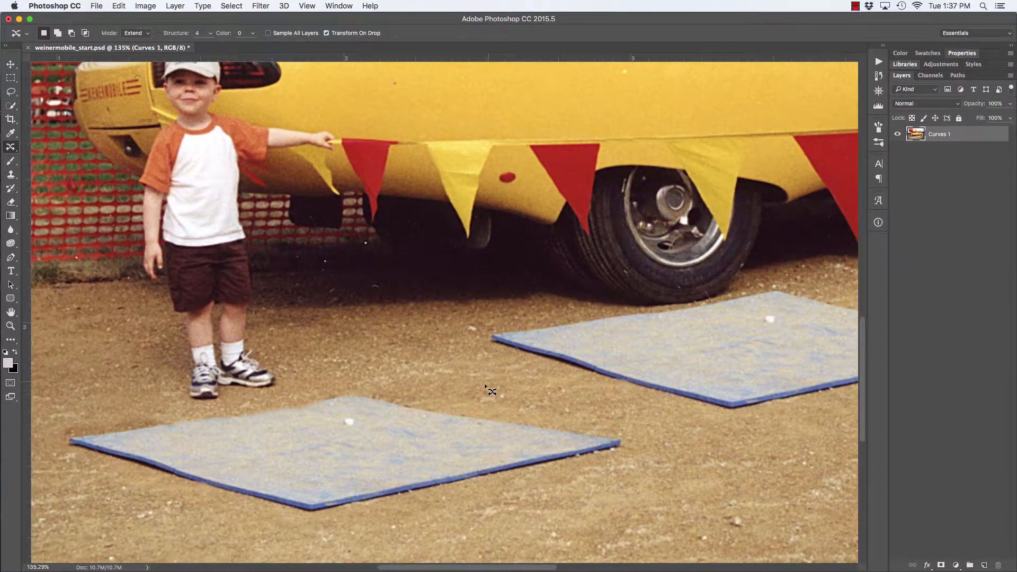
pyautogui.press('super+1')
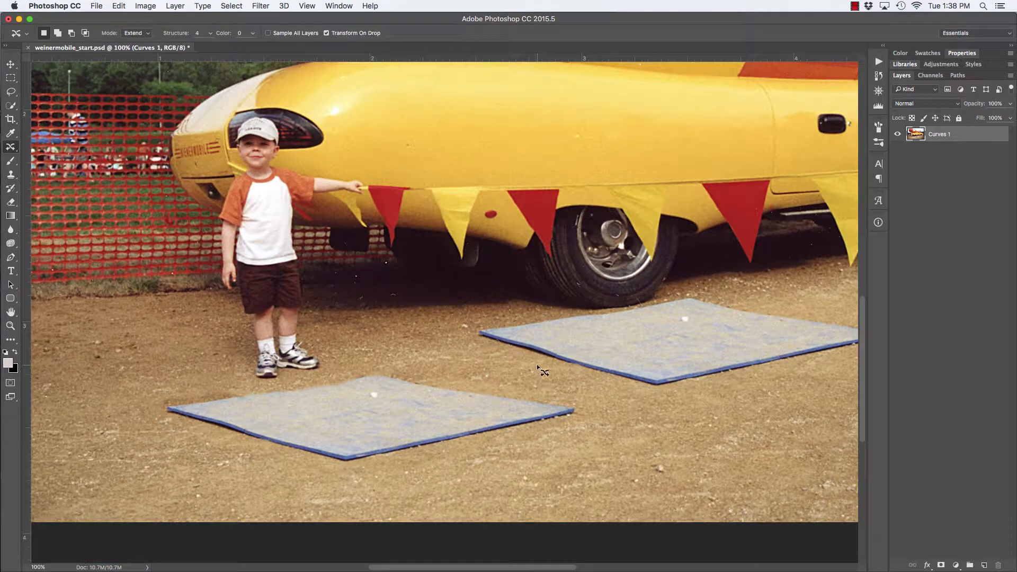
pyautogui.click(878, 77)
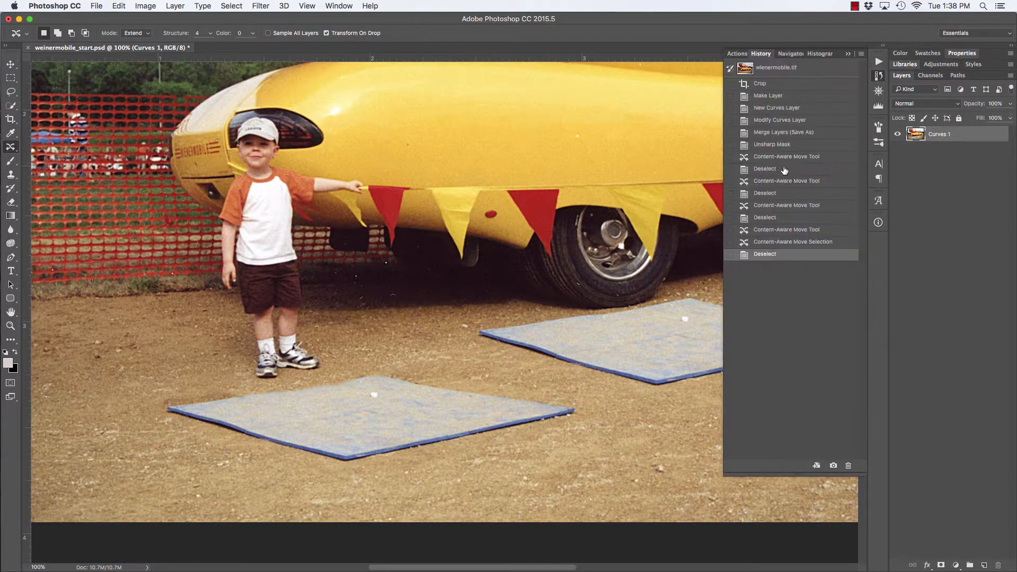
pyautogui.click(763, 230)
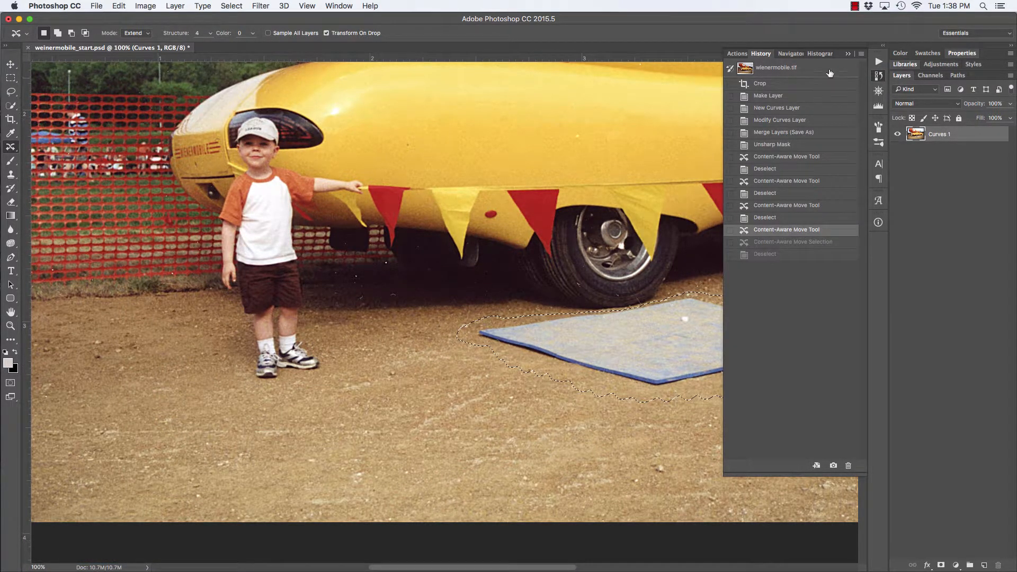
pyautogui.click(846, 54)
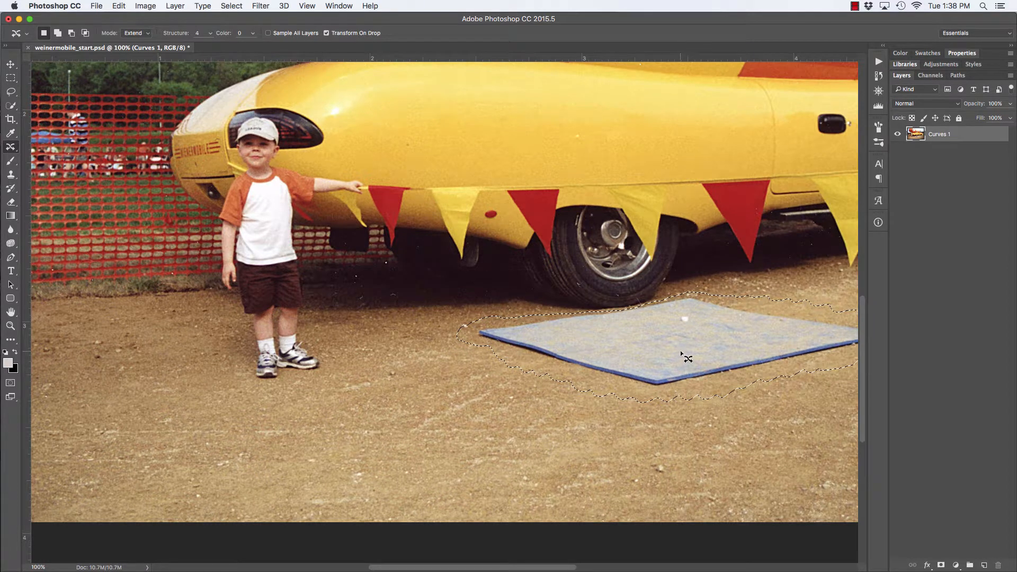
# - Duplicate the selected blue mat at a smaller size onto the dirt in front of the boy, and deselect
pyautogui.moveTo(701, 351); pyautogui.dragTo(426, 425)
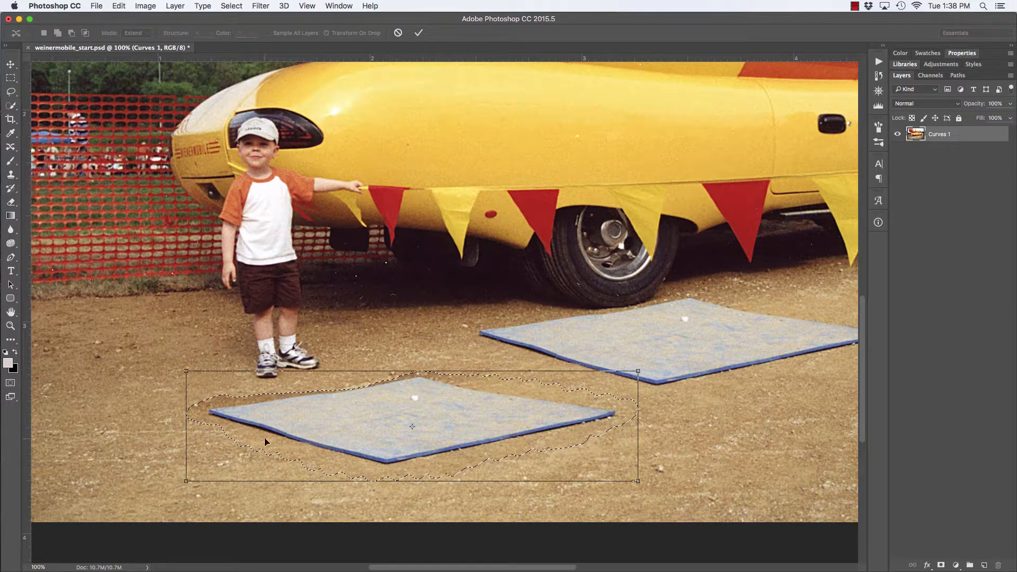
pyautogui.moveTo(187, 481); pyautogui.dragTo(289, 464)
pyautogui.press('Return')
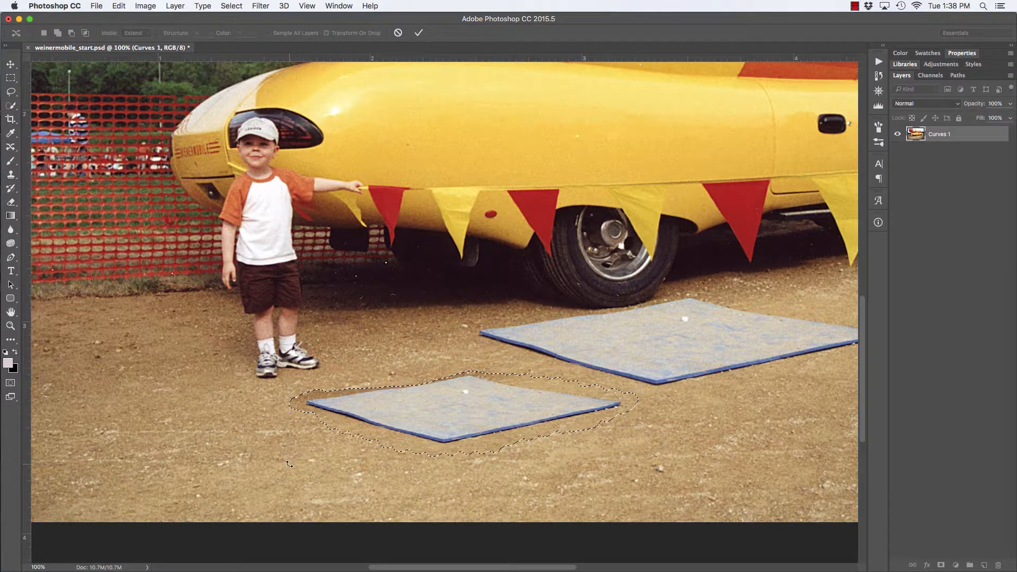
pyautogui.press('super+d')
pyautogui.moveTo(577, 438); pyautogui.dragTo(528, 421)
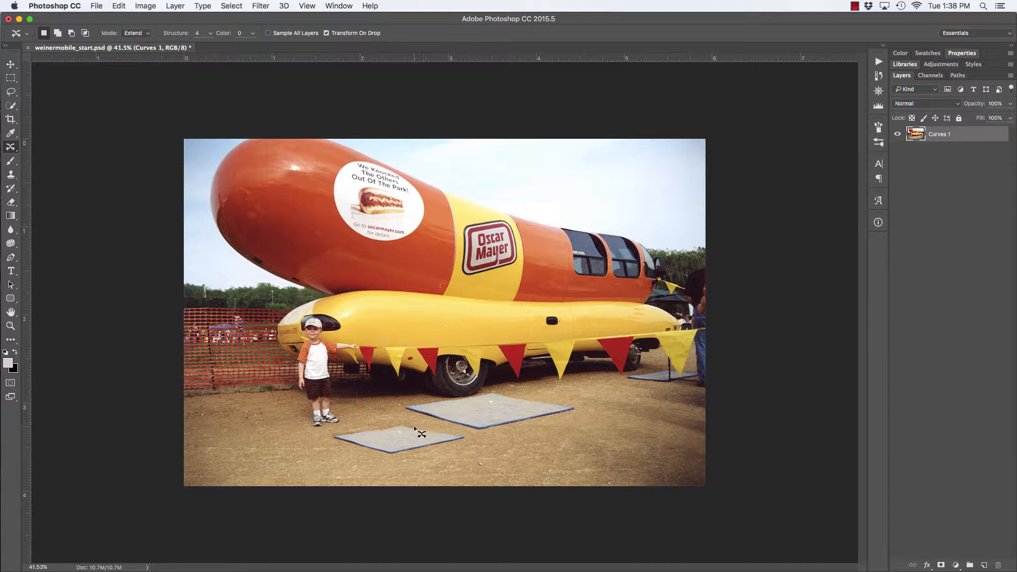
# - Revert the history to the state before the smaller mat copy was made, and clear the remaining selection
pyautogui.click(878, 75)
pyautogui.click(765, 231)
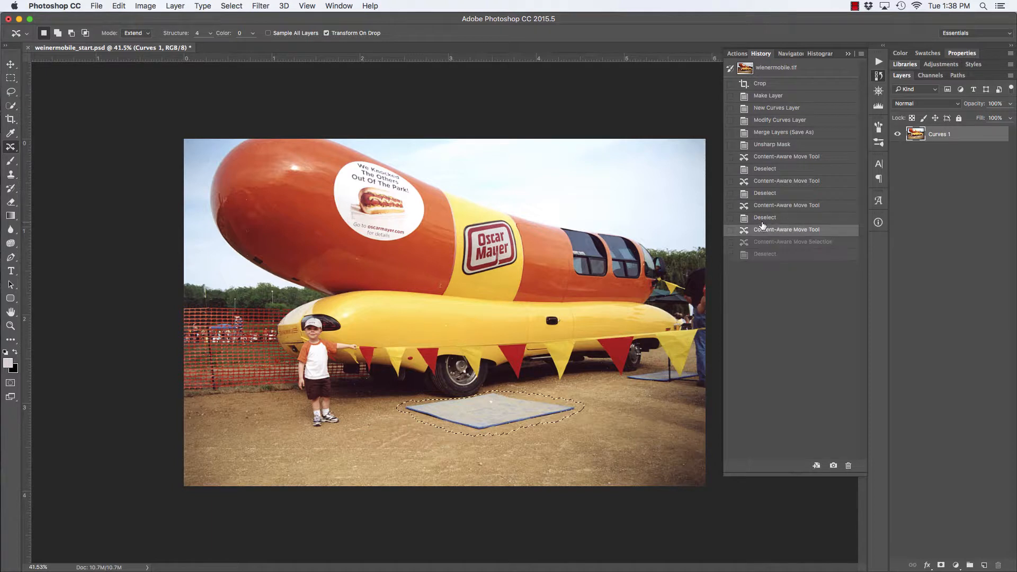
pyautogui.click(878, 76)
pyautogui.press('super+d')
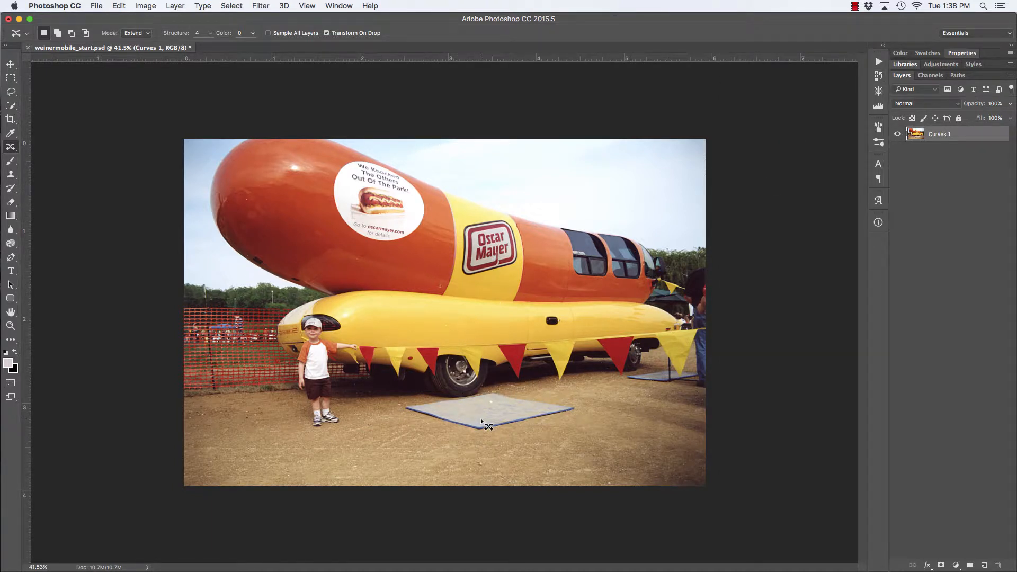
# - Outline the Oscar Mayer logo in Extend mode and place a copy of it on the yellow lower body of the vehicle
pyautogui.moveTo(474, 295); pyautogui.dragTo(519, 308)
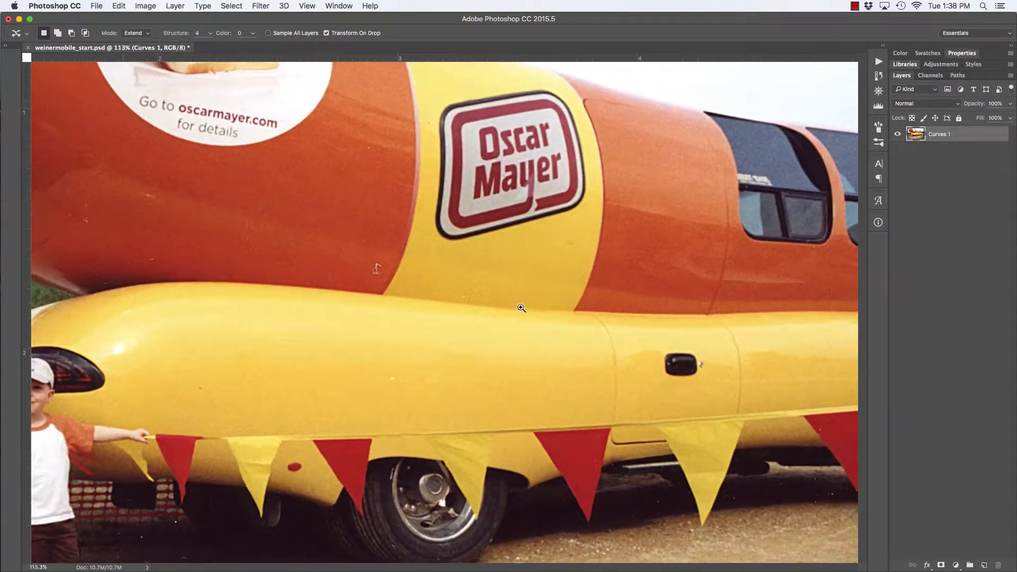
pyautogui.scroll(2, 518, 308)
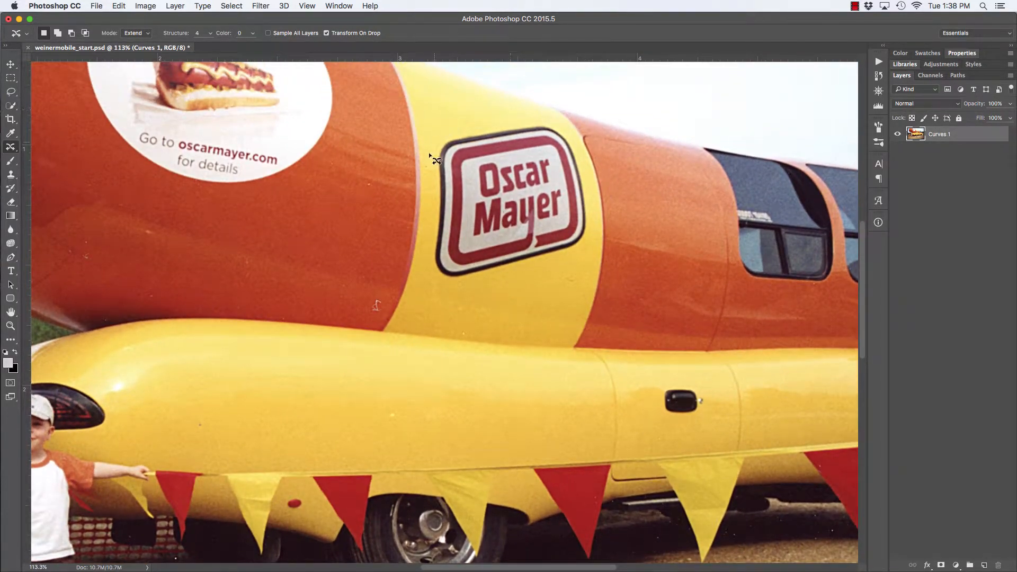
pyautogui.moveTo(499, 475); pyautogui.dragTo(464, 197)
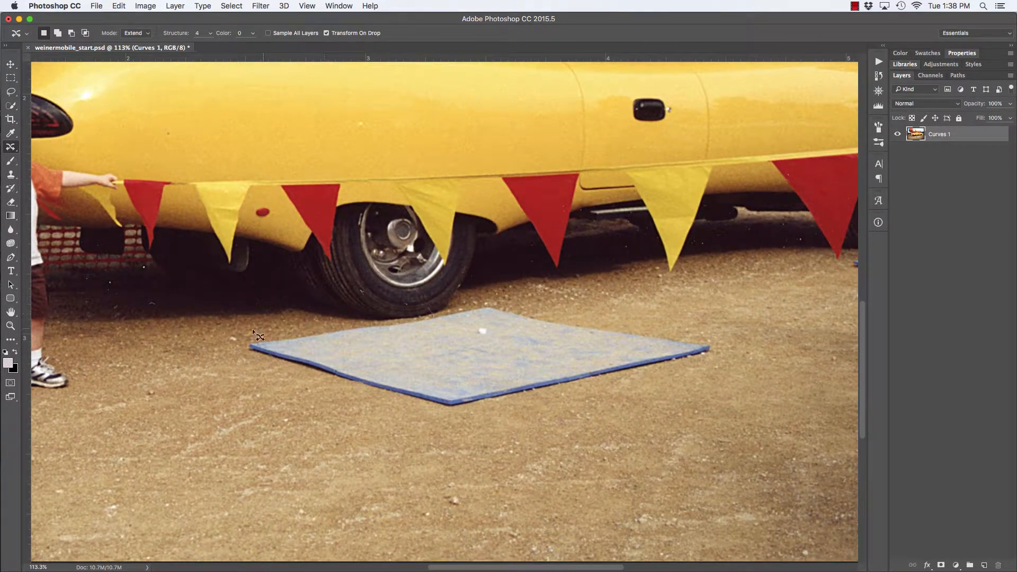
pyautogui.moveTo(504, 230); pyautogui.dragTo(562, 451)
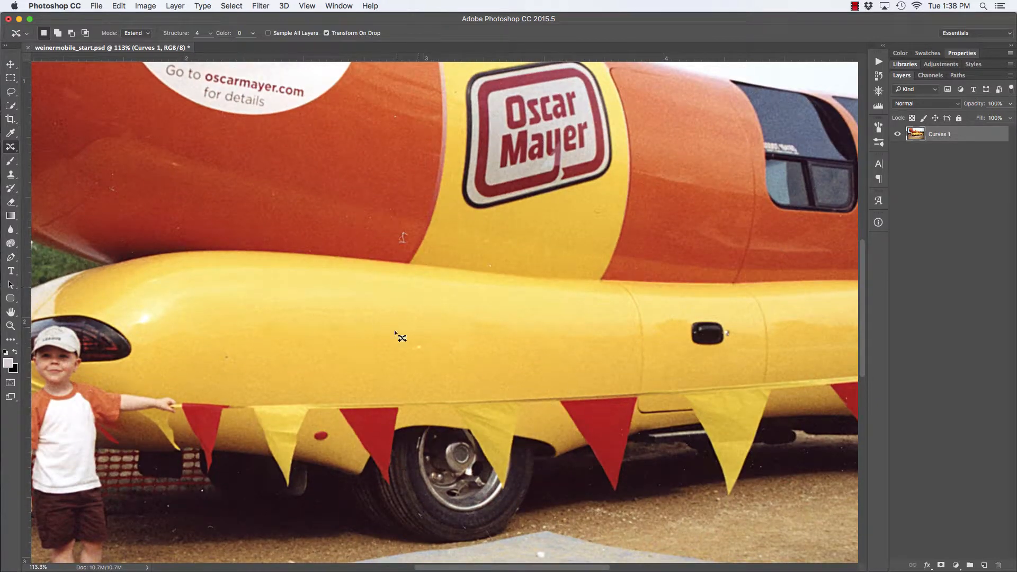
pyautogui.moveTo(556, 175); pyautogui.dragTo(566, 244)
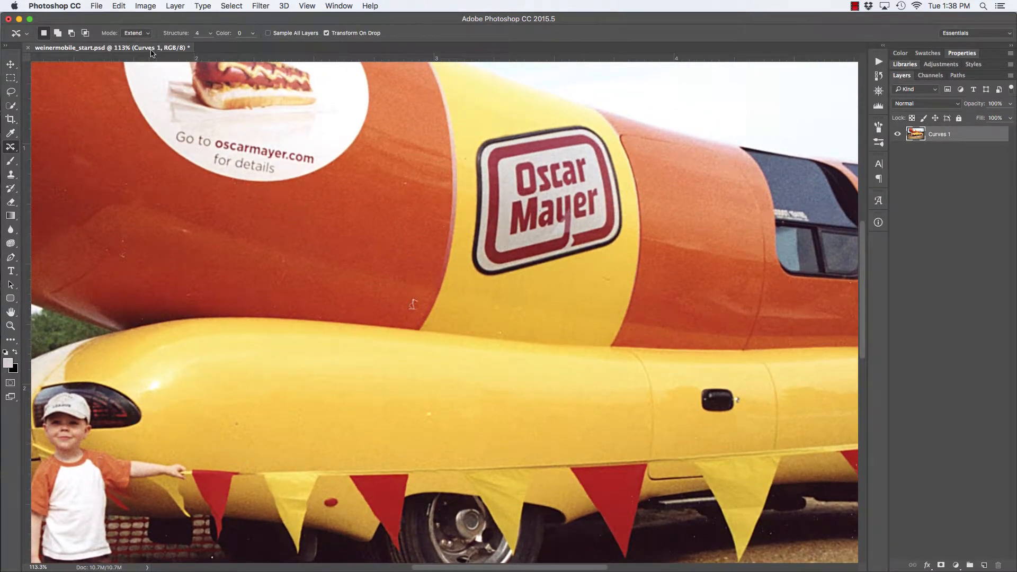
pyautogui.click(141, 36)
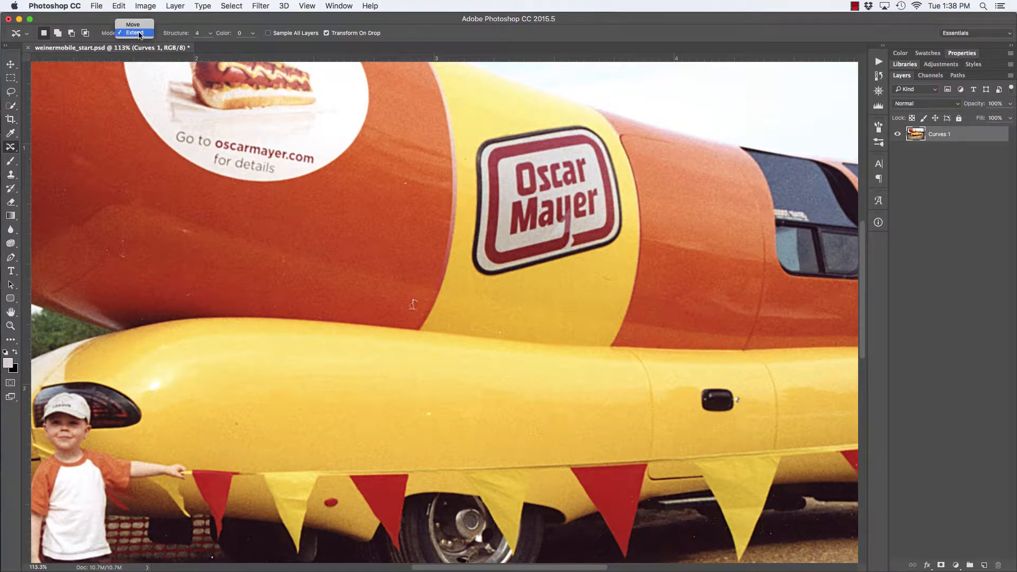
pyautogui.click(139, 34)
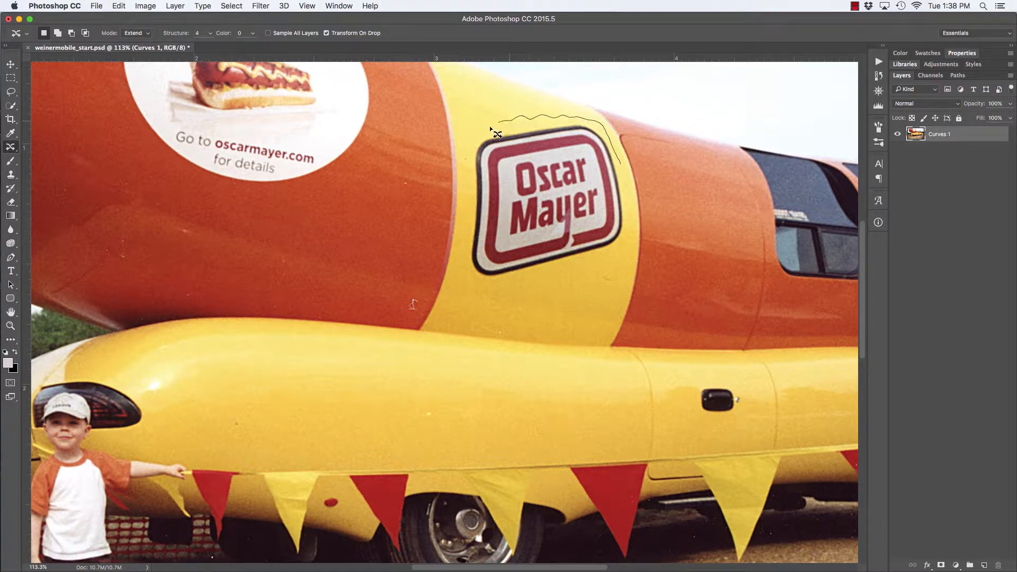
pyautogui.moveTo(467, 144); pyautogui.dragTo(464, 162)
pyautogui.moveTo(461, 259)
pyautogui.mouseDown()
pyautogui.moveTo(461, 281)
pyautogui.moveTo(486, 294)
pyautogui.moveTo(618, 252)
pyautogui.moveTo(629, 232)
pyautogui.moveTo(620, 164)
pyautogui.moveTo(588, 173)
pyautogui.moveTo(439, 380)
pyautogui.mouseUp()
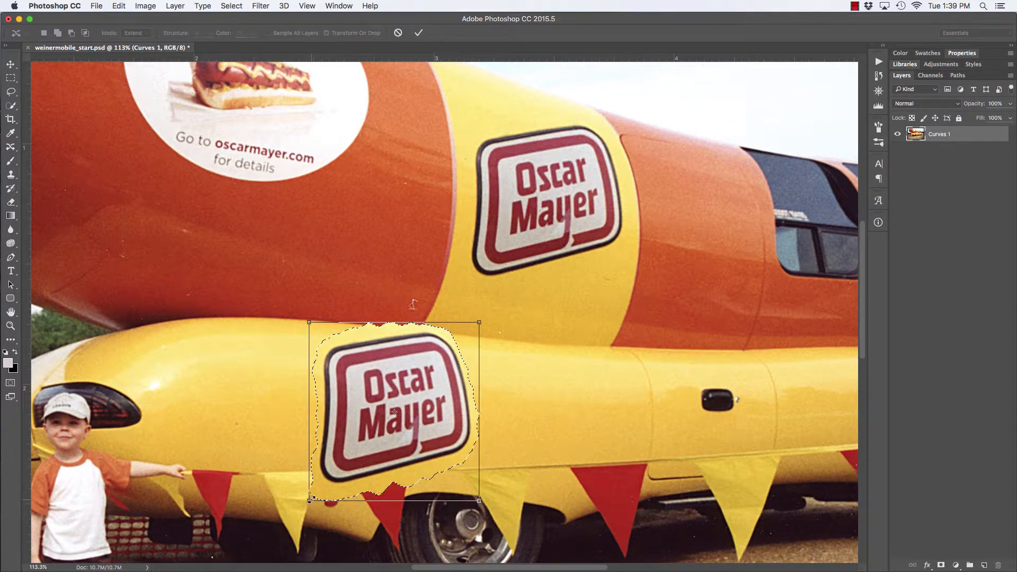
# - Shrink the logo copy, shift it slightly lower on the yellow body, rotate it slightly clockwise, apply the transformation and deselect
pyautogui.moveTo(308, 499); pyautogui.dragTo(363, 458)
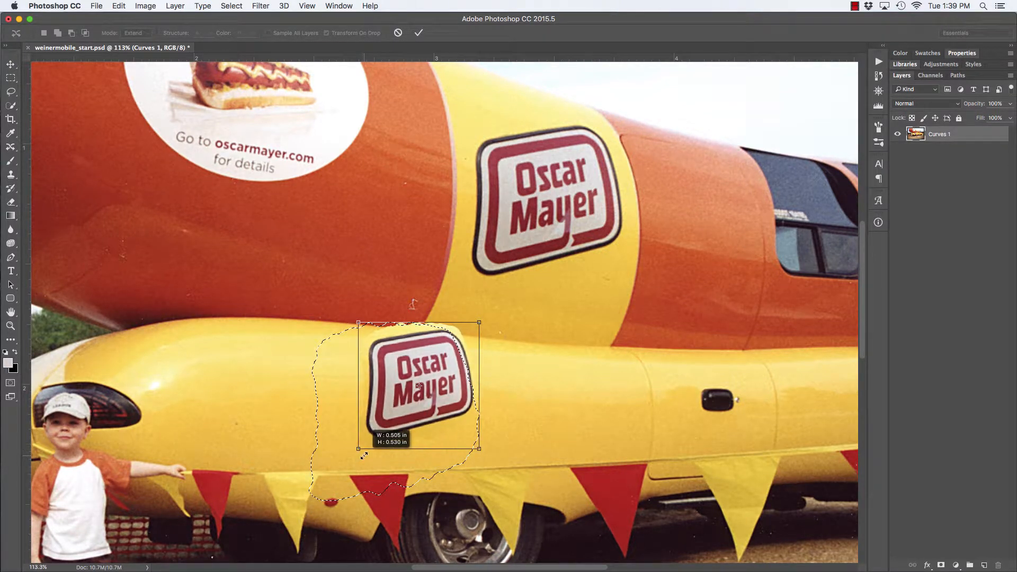
pyautogui.moveTo(437, 389); pyautogui.dragTo(442, 406)
pyautogui.moveTo(481, 335); pyautogui.dragTo(486, 344)
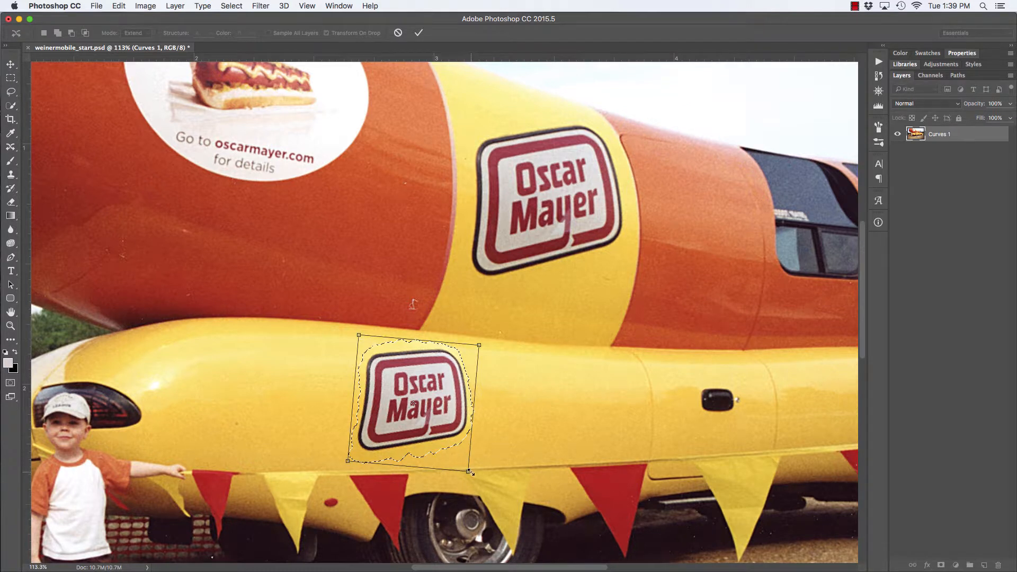
pyautogui.moveTo(468, 470); pyautogui.dragTo(464, 466)
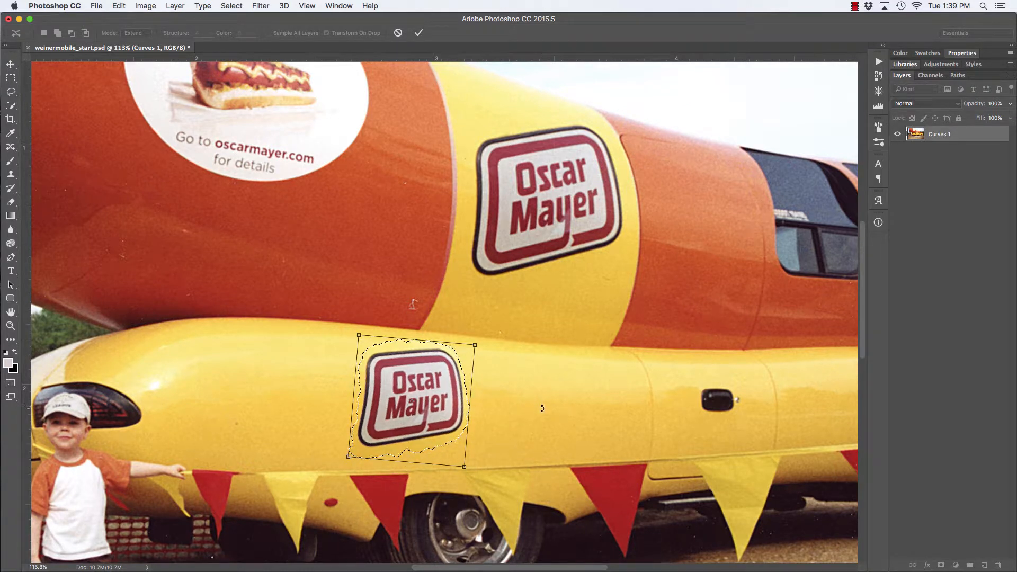
pyautogui.press('Return')
pyautogui.press('super+d')
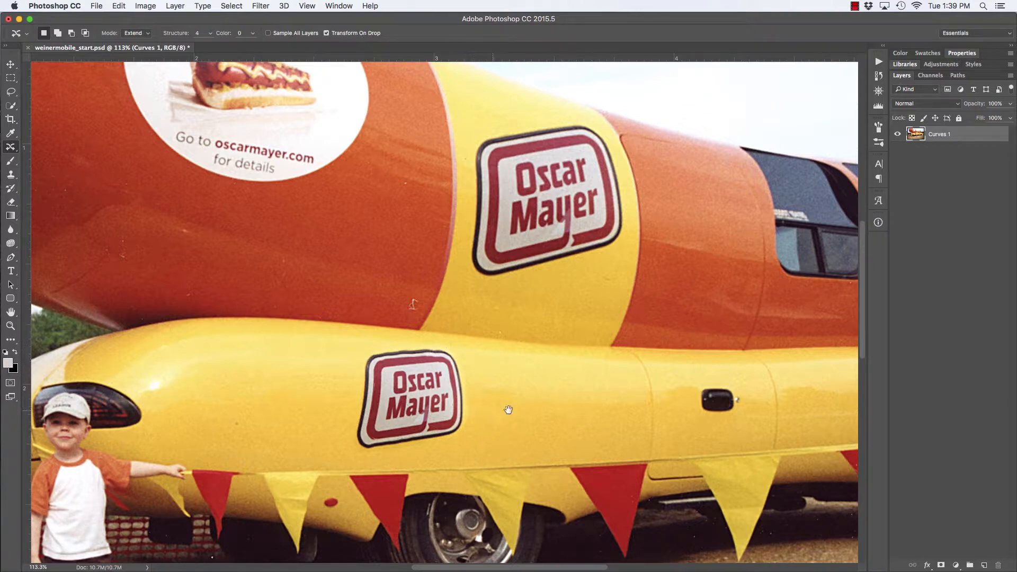
# - Undo the logo's duplication by reverting the history to the state where the original logo is outlined, and deselect
pyautogui.moveTo(521, 403); pyautogui.dragTo(390, 406)
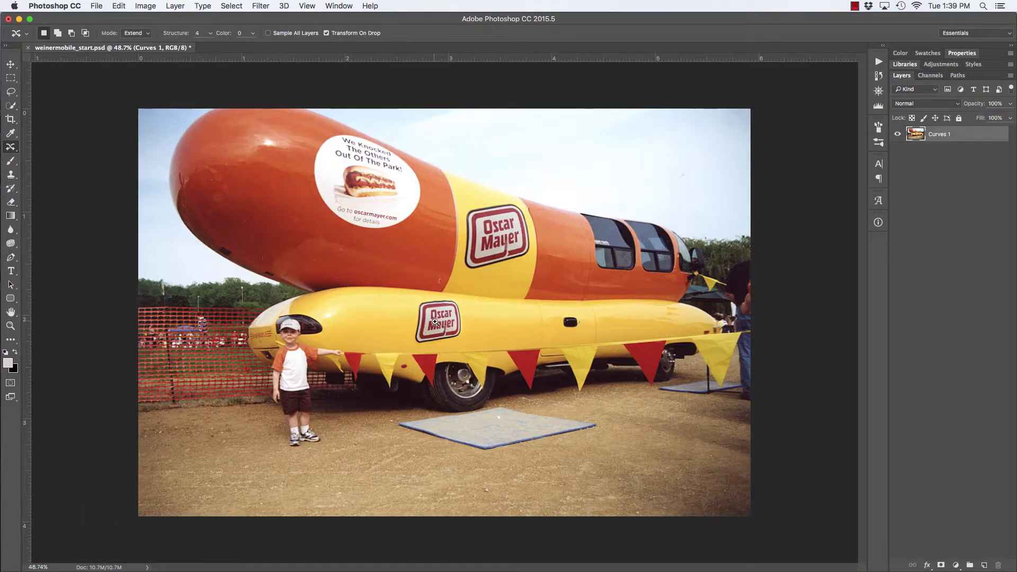
pyautogui.moveTo(434, 321); pyautogui.dragTo(507, 369)
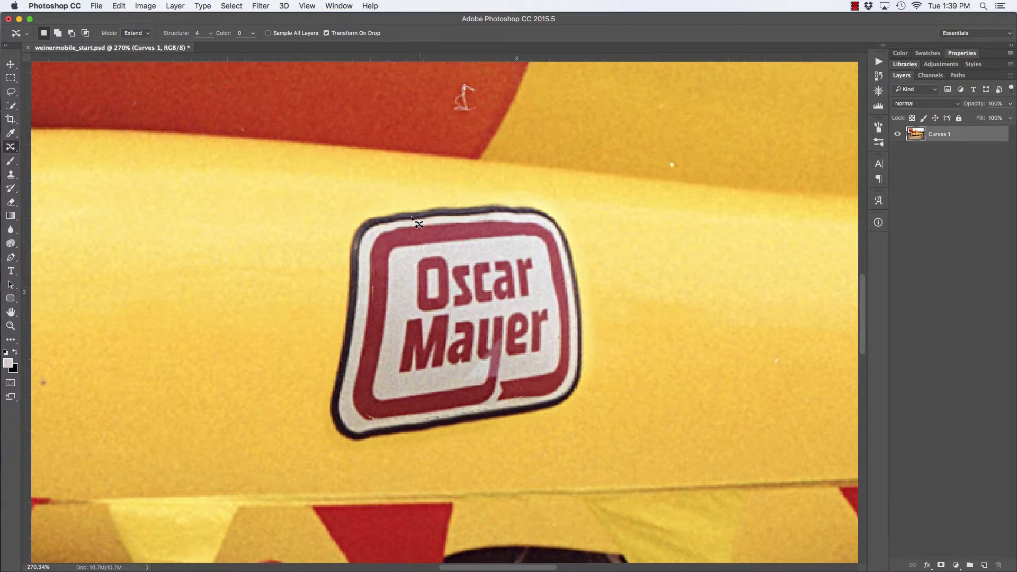
pyautogui.moveTo(554, 280); pyautogui.dragTo(456, 296)
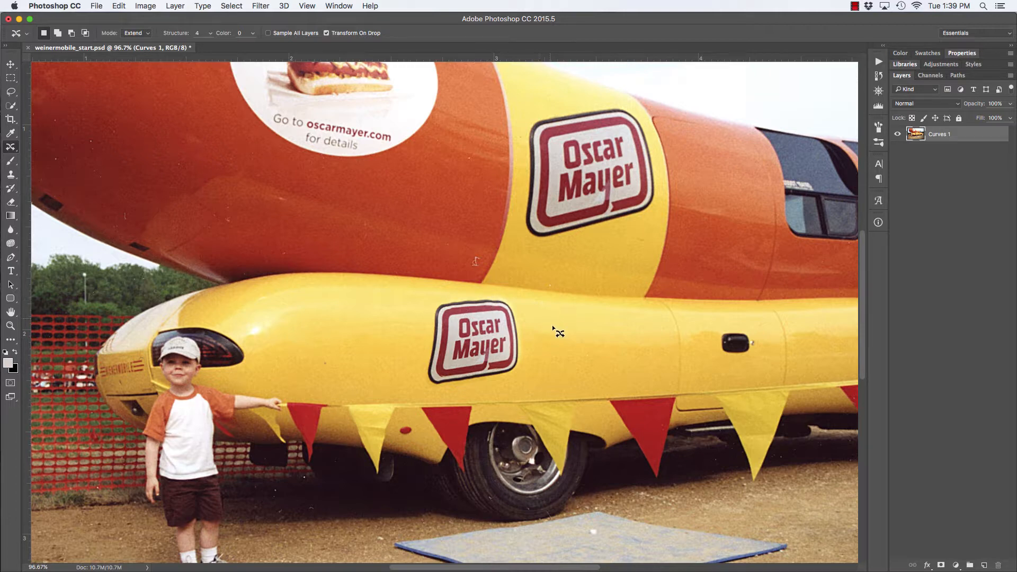
pyautogui.click(878, 75)
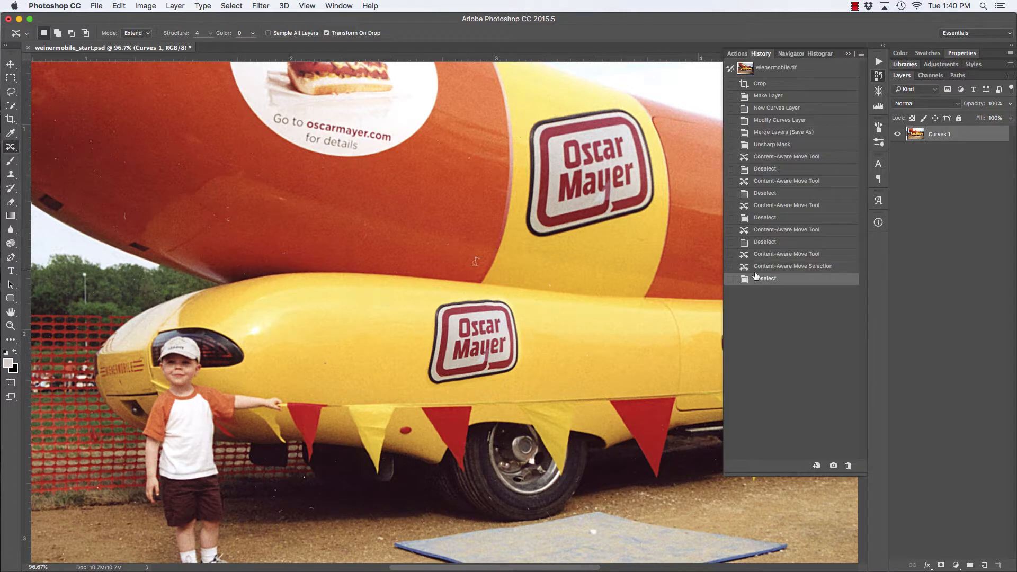
pyautogui.click(761, 252)
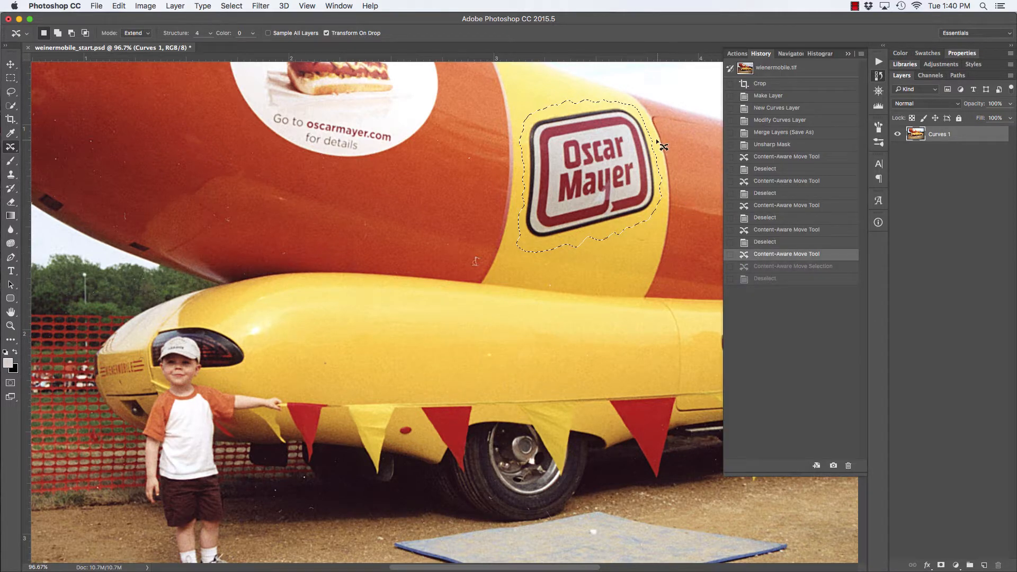
pyautogui.hotkey('ctrl', 'd')
pyautogui.click(848, 55)
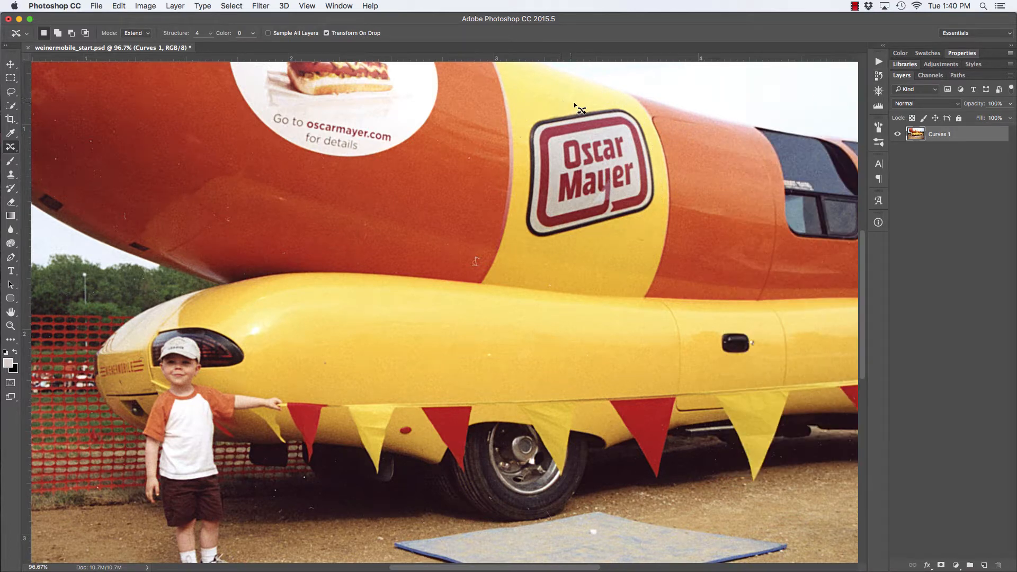
# - Outline the original Oscar Mayer logo again with a smooth margin and place its copy on the yellow body above the front wheel
pyautogui.moveTo(521, 123); pyautogui.dragTo(519, 166)
pyautogui.moveTo(516, 229)
pyautogui.mouseDown()
pyautogui.moveTo(537, 246)
pyautogui.moveTo(648, 218)
pyautogui.moveTo(661, 209)
pyautogui.moveTo(655, 143)
pyautogui.mouseUp()
pyautogui.moveTo(621, 102); pyautogui.dragTo(603, 100)
pyautogui.moveTo(604, 148)
pyautogui.mouseDown()
pyautogui.moveTo(469, 300)
pyautogui.moveTo(477, 324)
pyautogui.mouseUp()
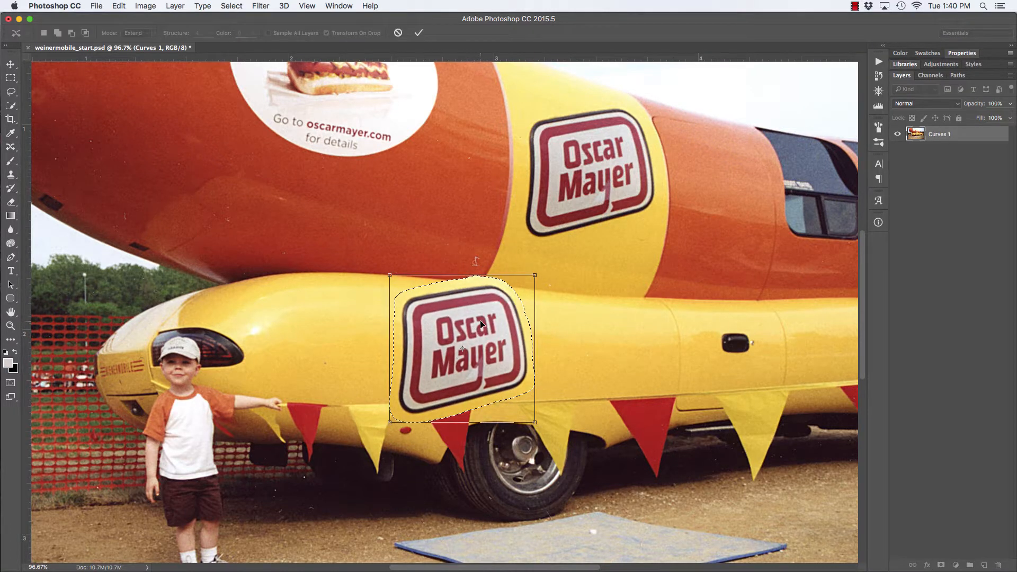
# - Scale the logo copy down, reposition it between the flag string and the body's upper edge, apply the transformation and deselect
pyautogui.moveTo(390, 423); pyautogui.dragTo(427, 386)
pyautogui.moveTo(498, 335); pyautogui.dragTo(477, 349)
pyautogui.press('Return')
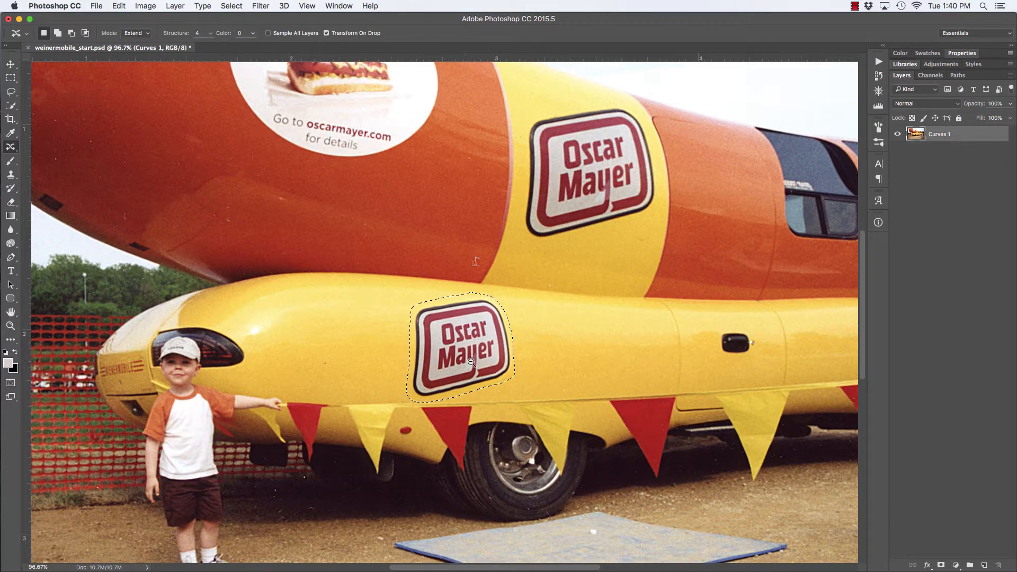
pyautogui.scroll(3, 474, 365)
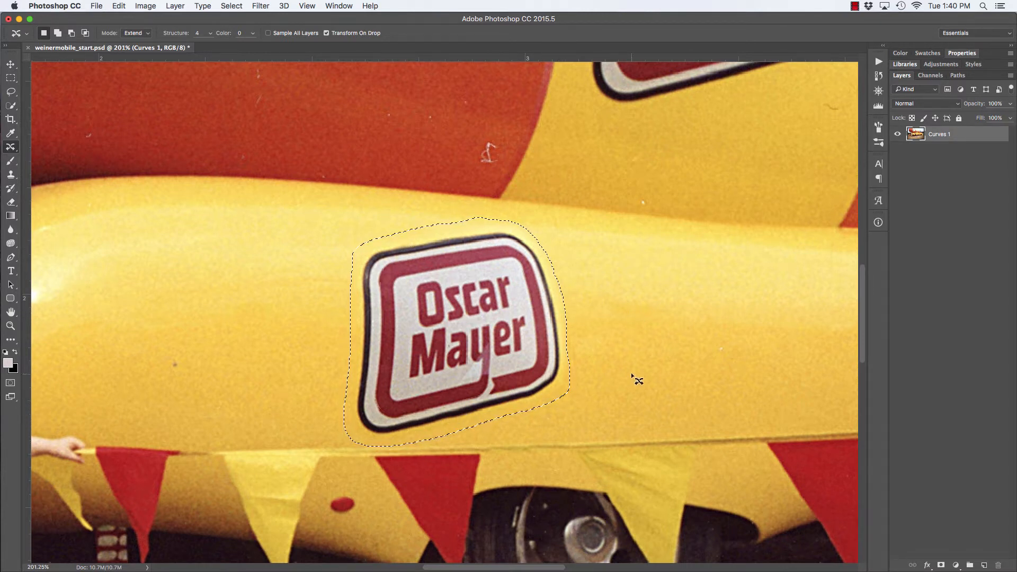
pyautogui.press('Return')
pyautogui.press('super+d')
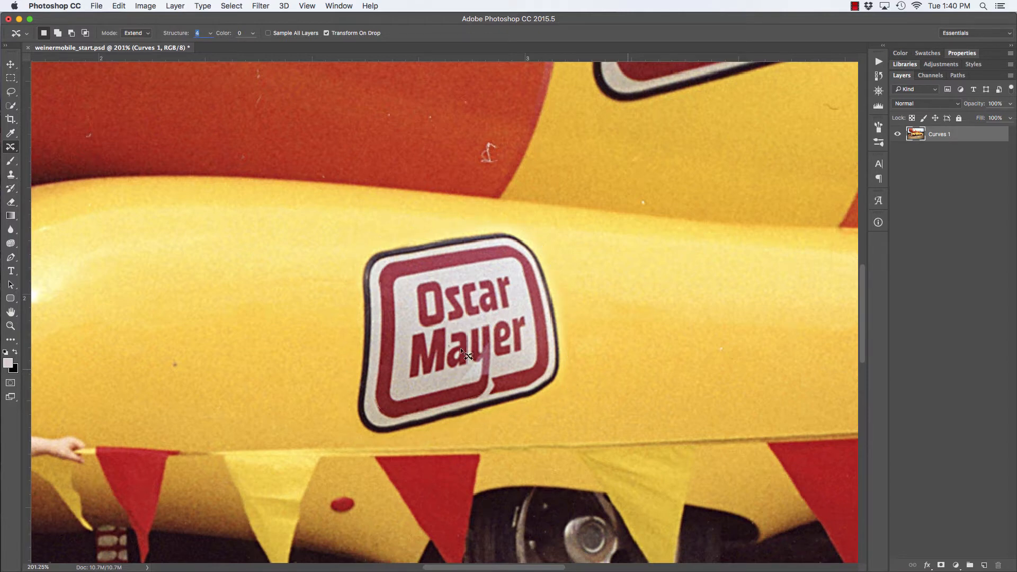
pyautogui.moveTo(475, 342); pyautogui.dragTo(430, 313)
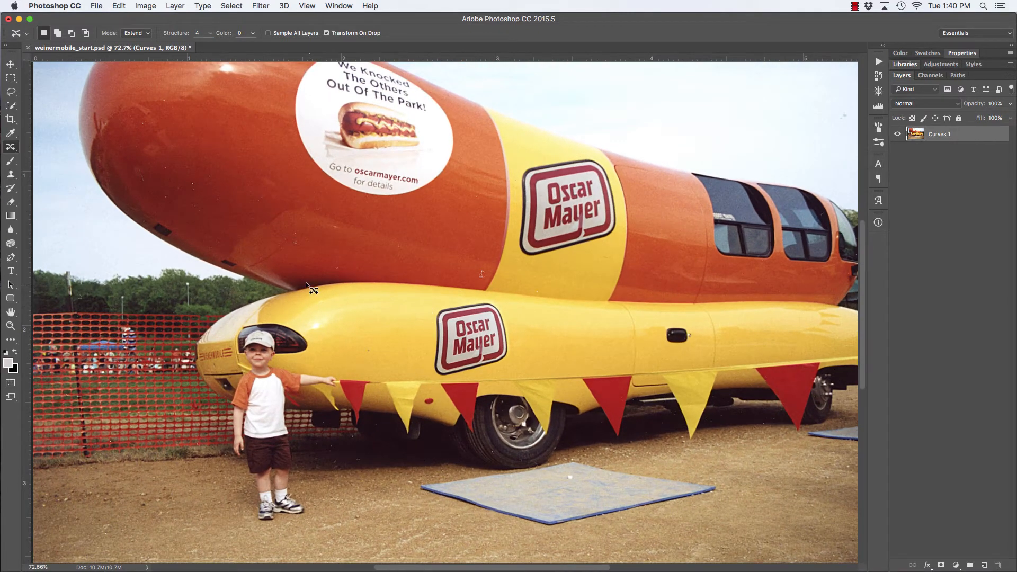
pyautogui.hscroll(5, 463, 268)
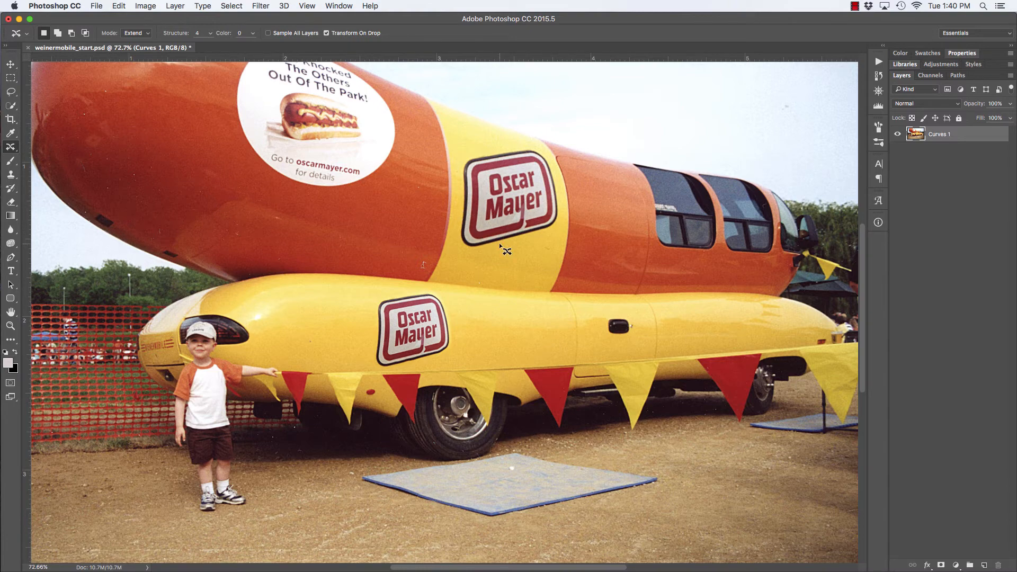
pyautogui.moveTo(496, 295); pyautogui.dragTo(393, 311)
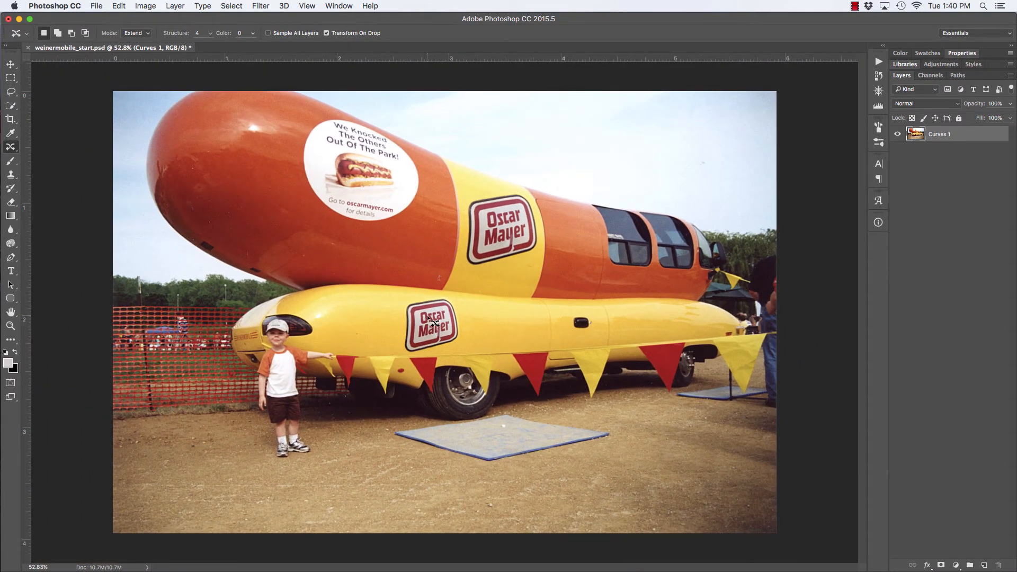